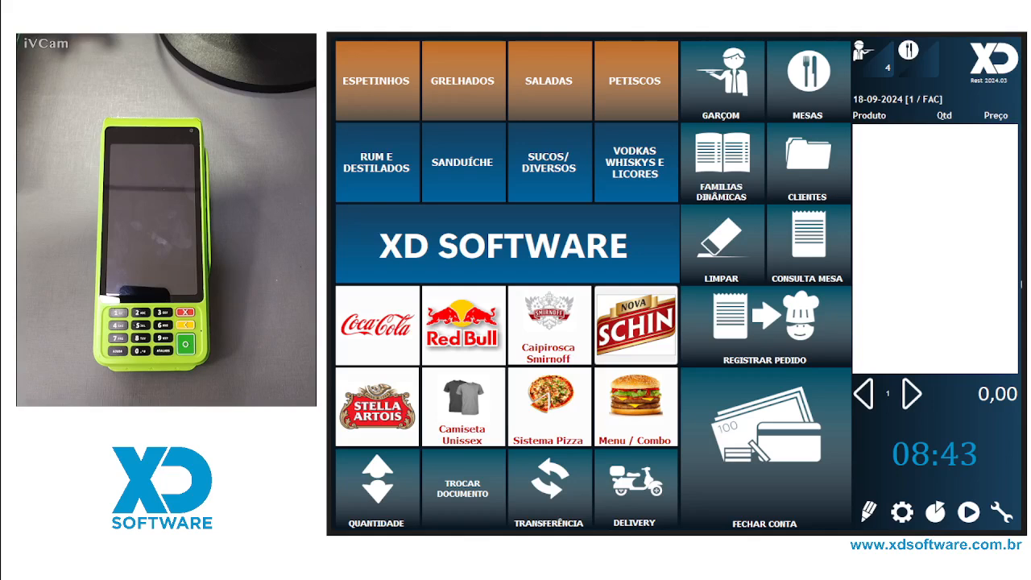
pyautogui.click(910, 282)
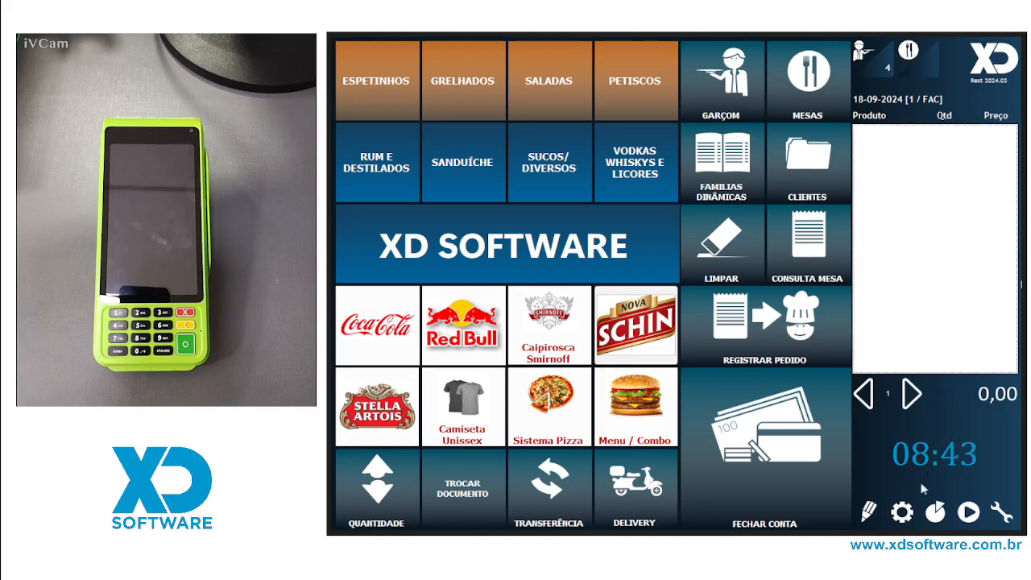
pyautogui.click(904, 515)
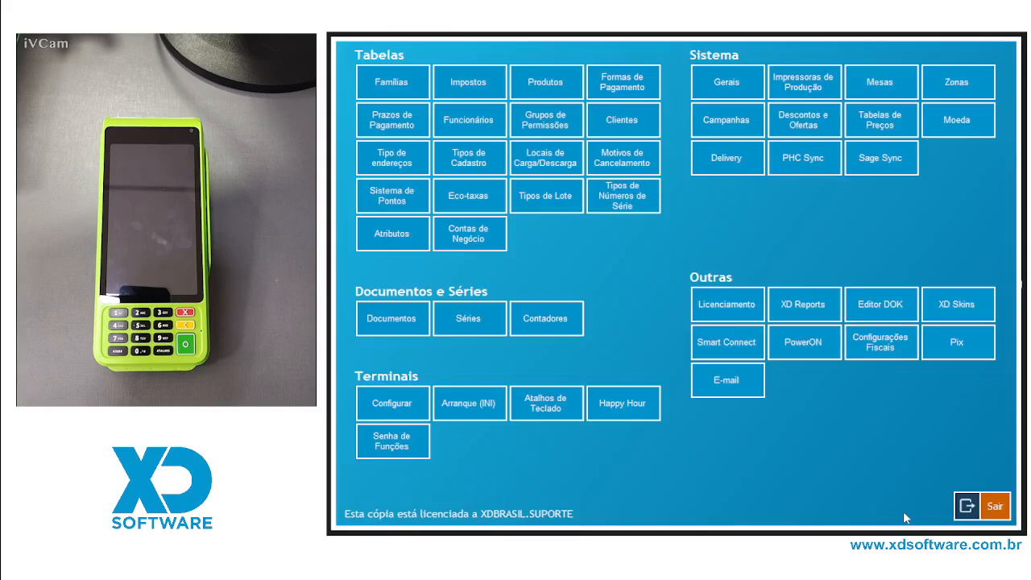
pyautogui.click(1001, 503)
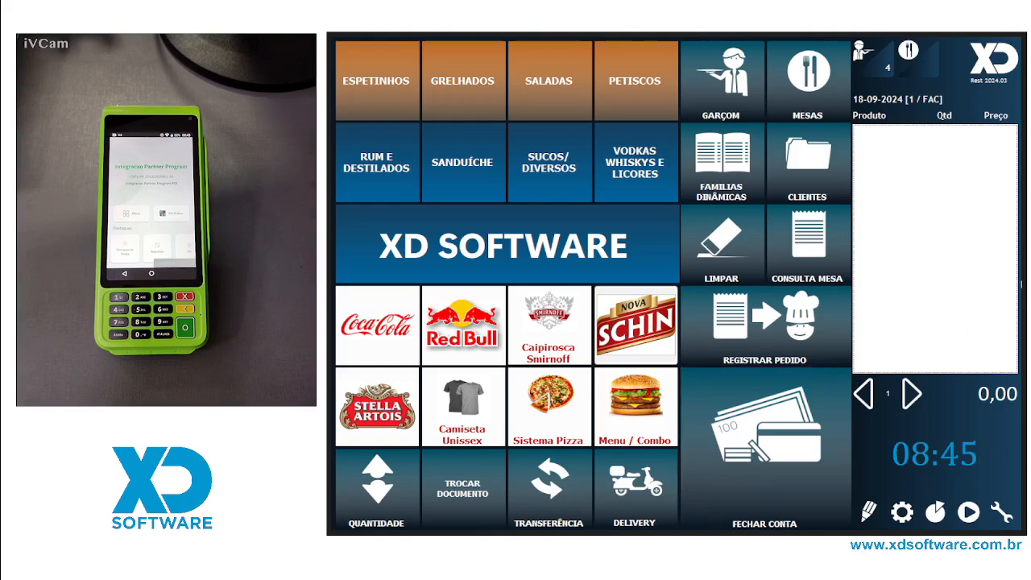
# - Switch to the XD APRESENTAÇÃO folder in File Explorer and open the file location of the XD Ponto de Venda shortcut
pyautogui.moveTo(528, 562)
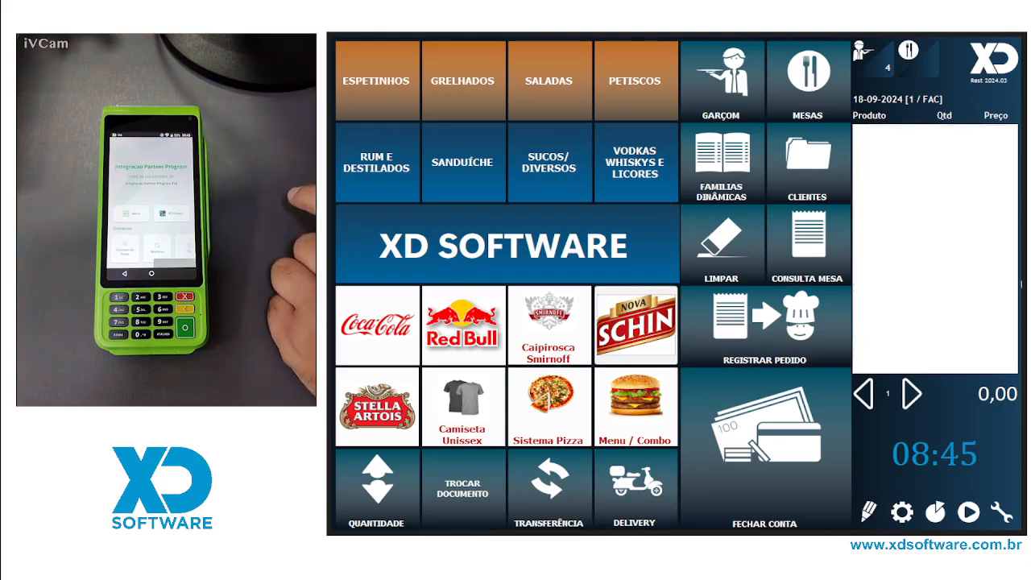
pyautogui.click(529, 562)
pyautogui.click(533, 169)
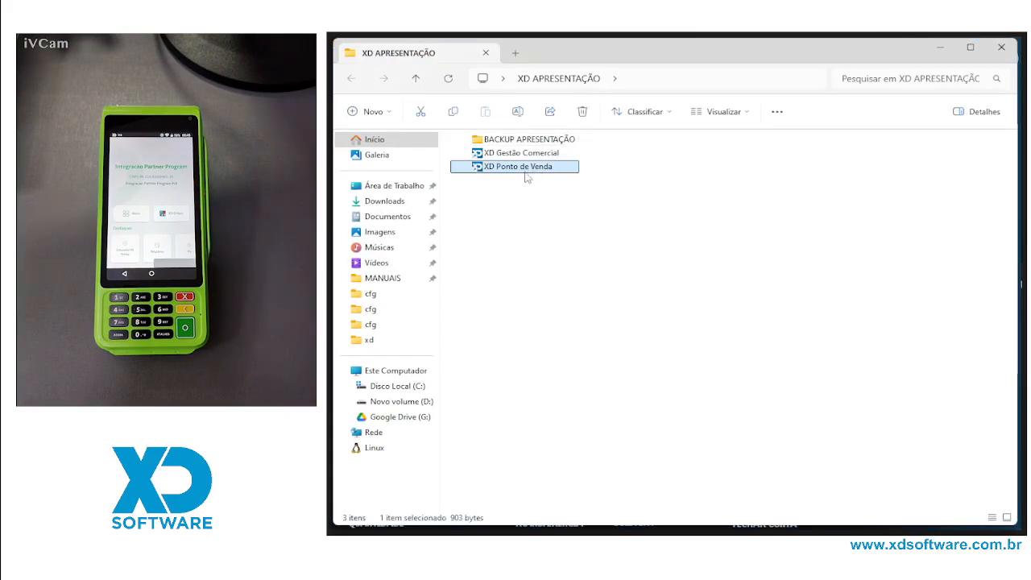
pyautogui.rightClick(497, 167)
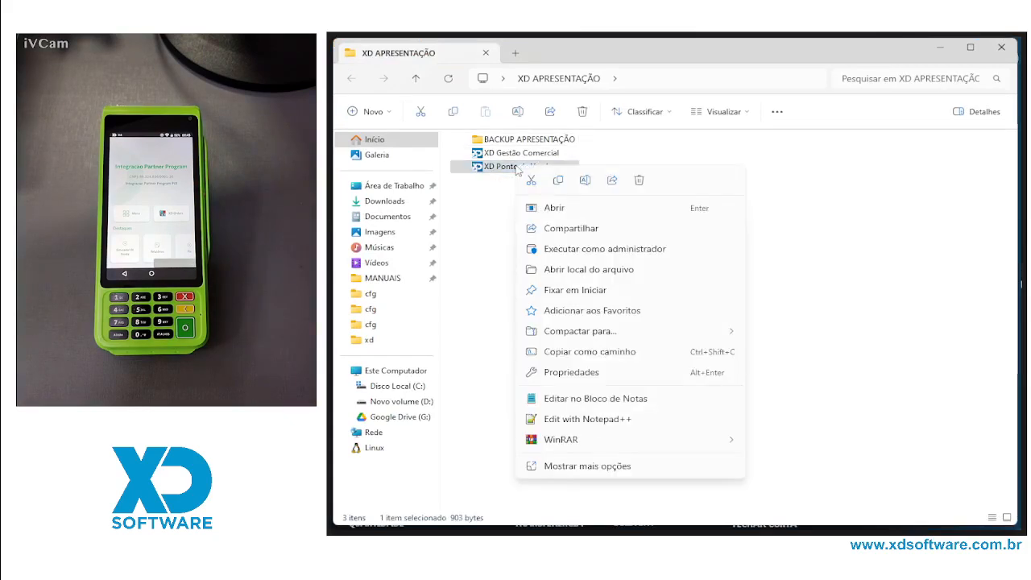
pyautogui.click(498, 168)
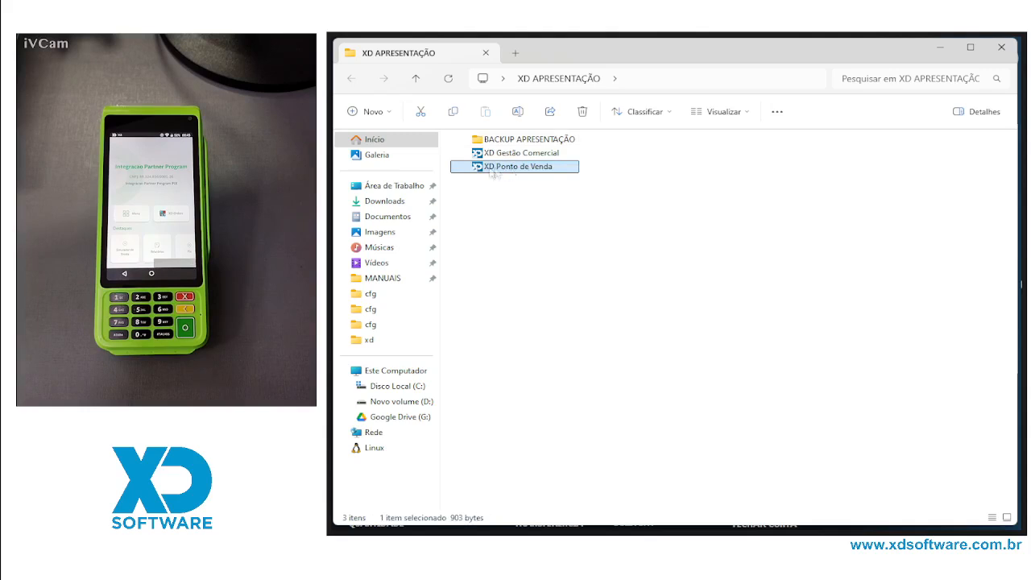
pyautogui.rightClick(510, 170)
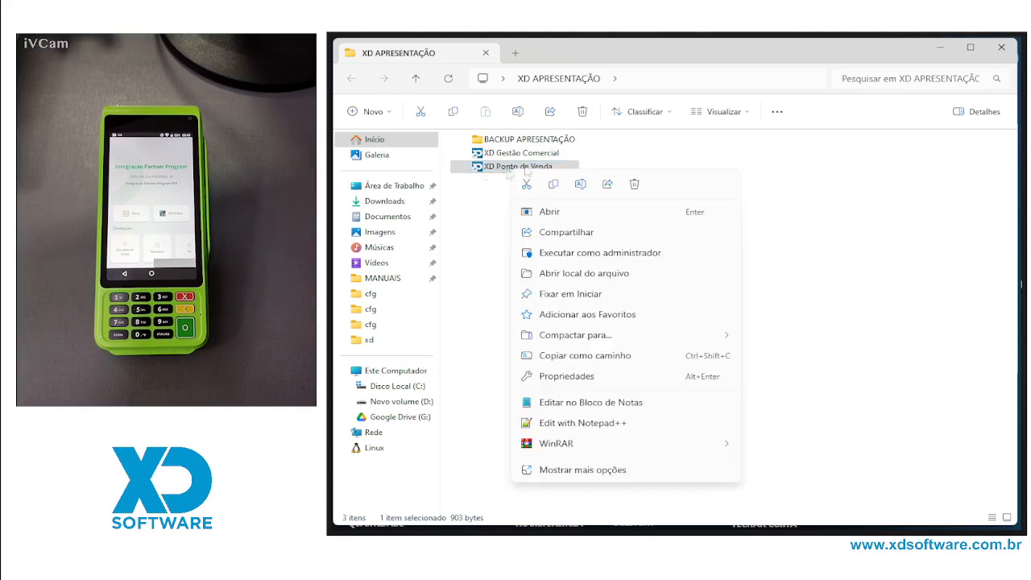
pyautogui.click(576, 274)
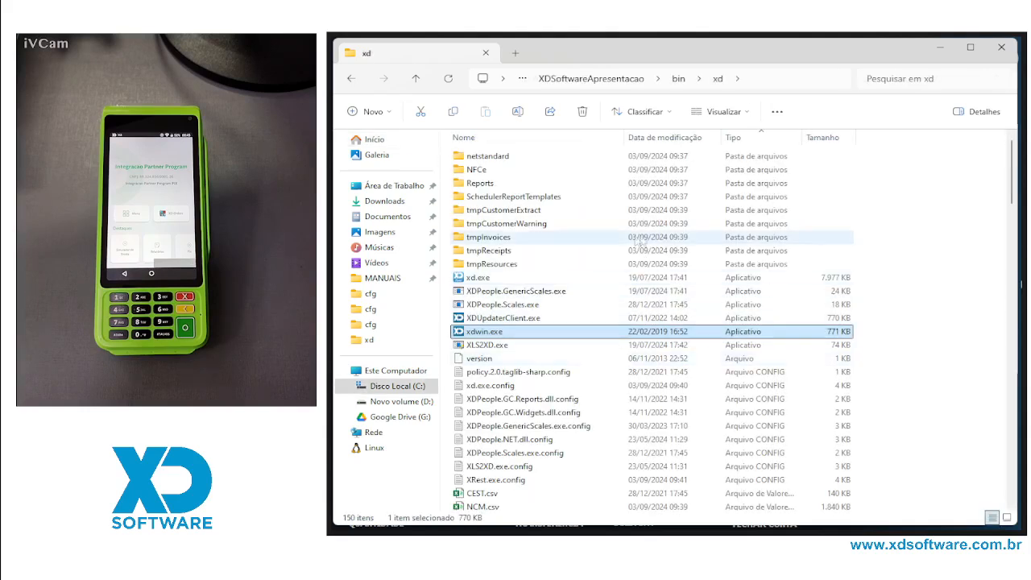
# - Go up to the XDSoftwareApresentacao folder and open its doclayout subfolder
pyautogui.click(679, 81)
pyautogui.click(677, 83)
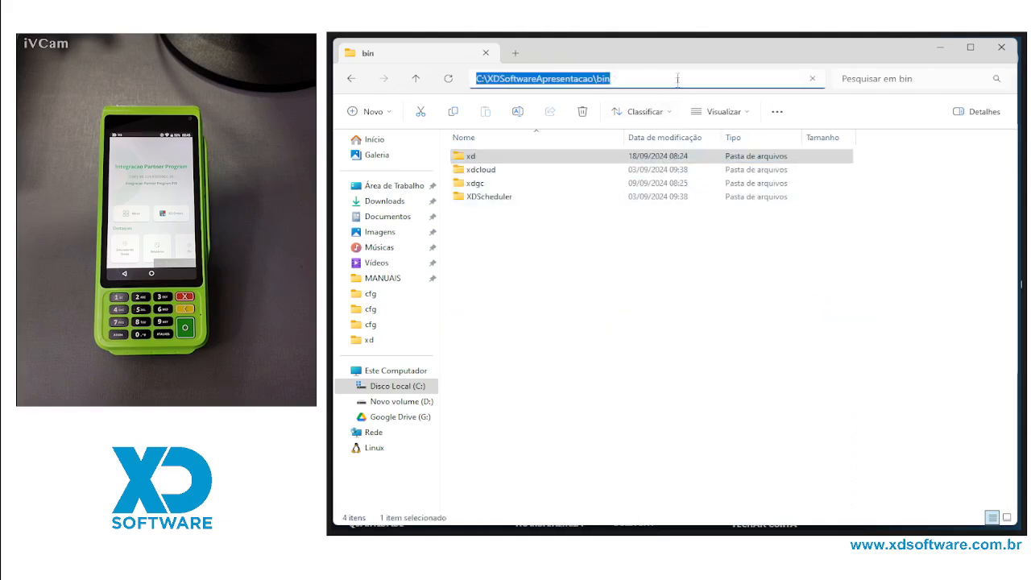
pyautogui.press('Escape')
pyautogui.click(669, 81)
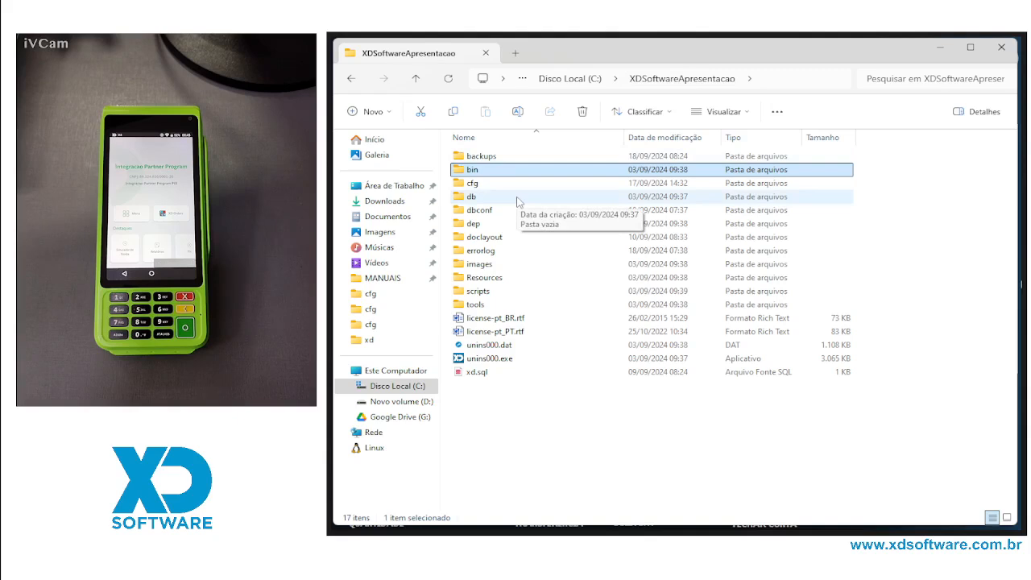
pyautogui.doubleClick(484, 237)
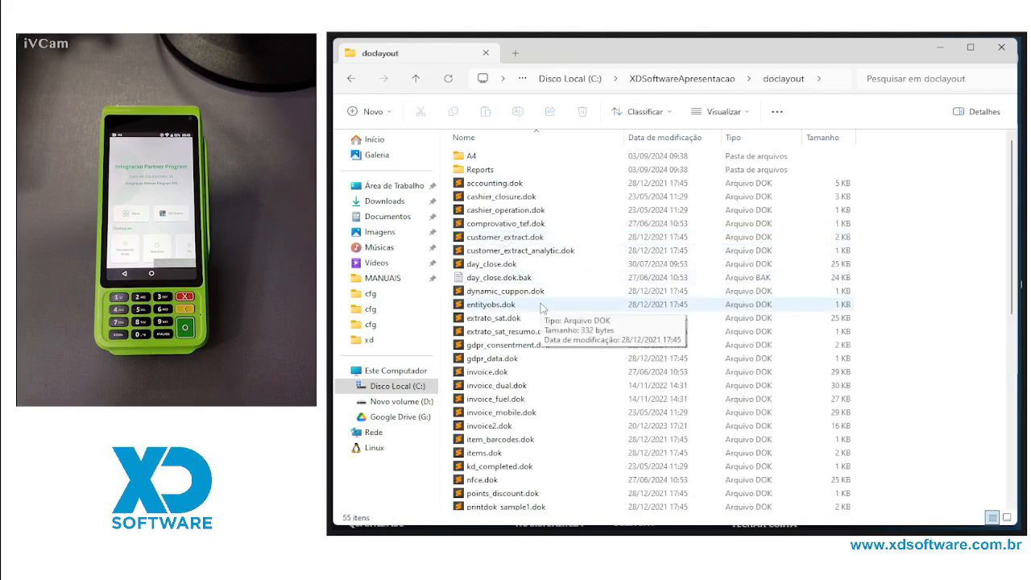
# - Examine the stone_extrato_sat, stone_invoice, stone_nfce and stone_subtotal DOK files, and return to the XD point of sale
pyautogui.scroll(-3, 600, 376)
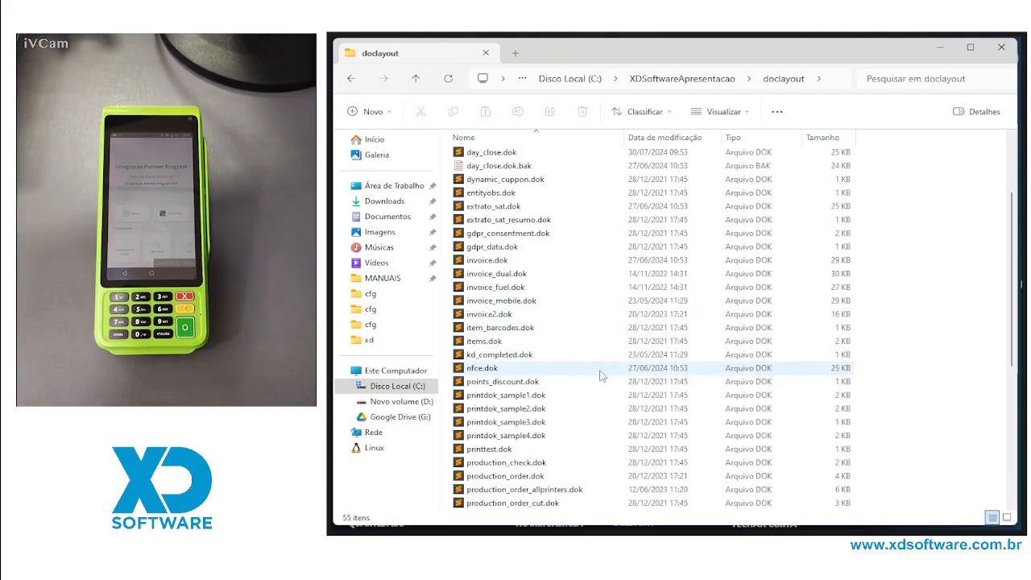
pyautogui.scroll(-7, 600, 376)
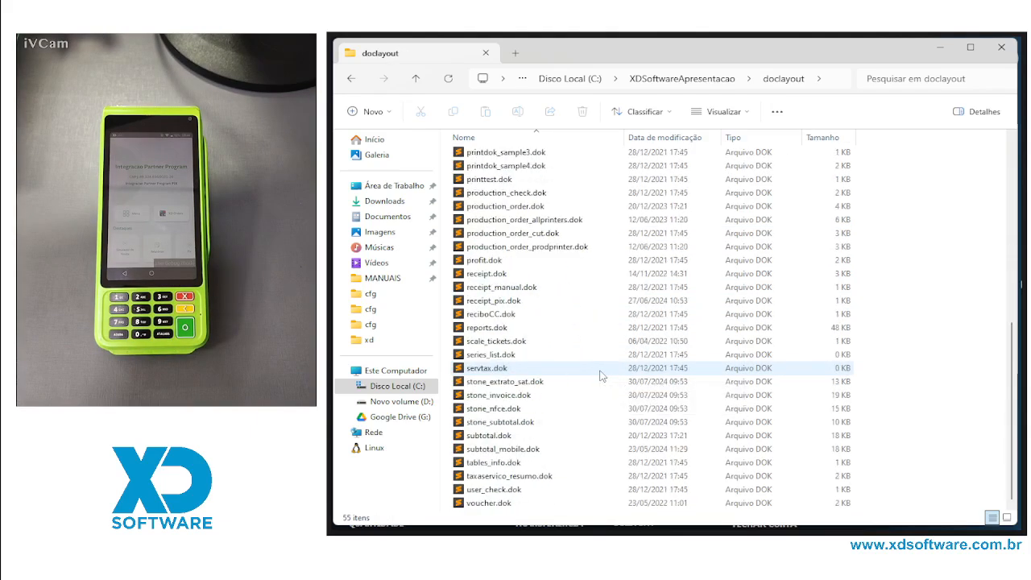
pyautogui.click(535, 384)
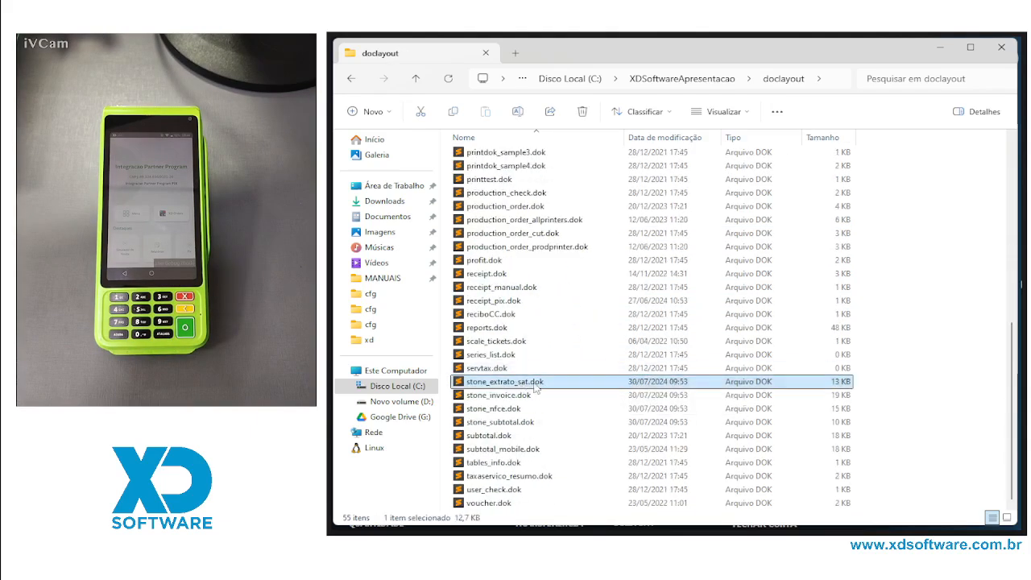
pyautogui.keyDown('shift'); pyautogui.click(526, 425); pyautogui.keyUp('shift')
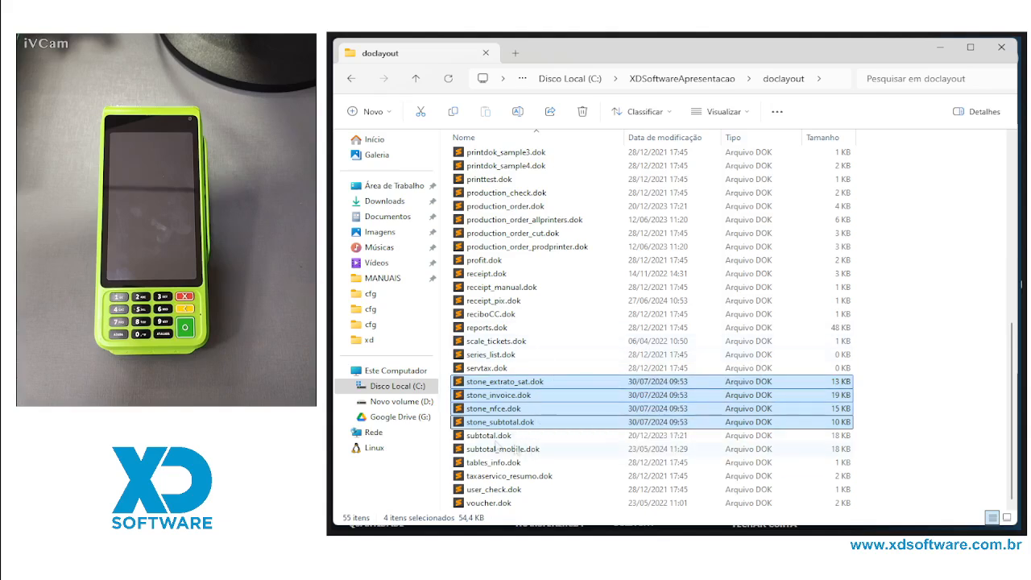
pyautogui.click(507, 385)
pyautogui.keyDown('ctrl'); pyautogui.click(528, 397); pyautogui.keyUp('ctrl')
pyautogui.keyDown('ctrl'); pyautogui.click(525, 412); pyautogui.keyUp('ctrl')
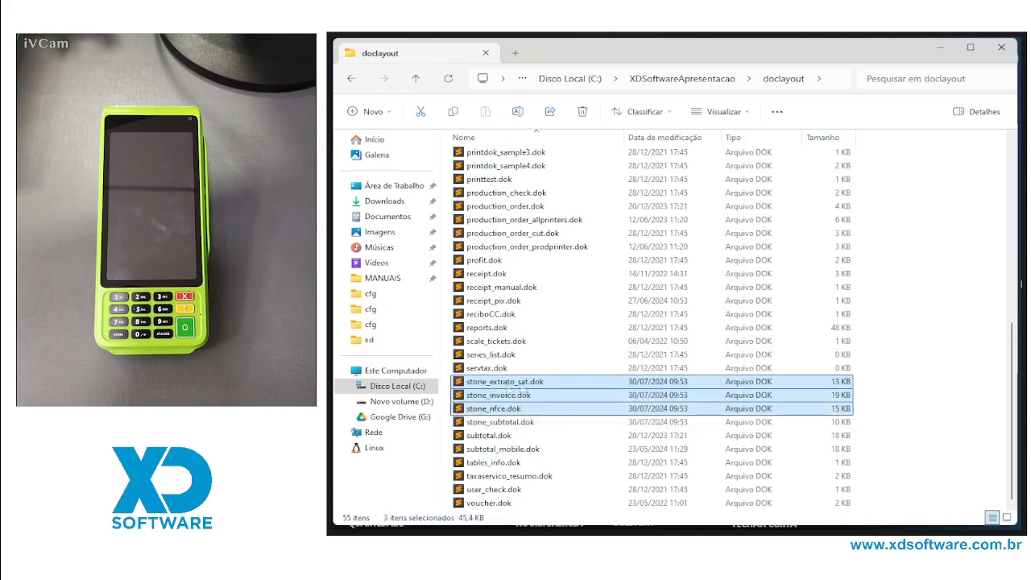
pyautogui.click(536, 422)
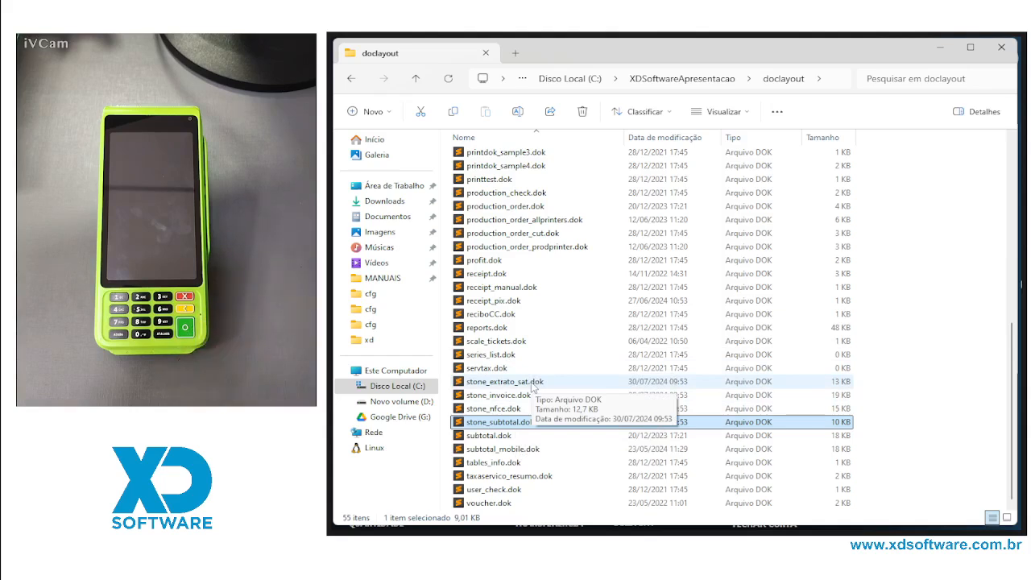
pyautogui.click(532, 382)
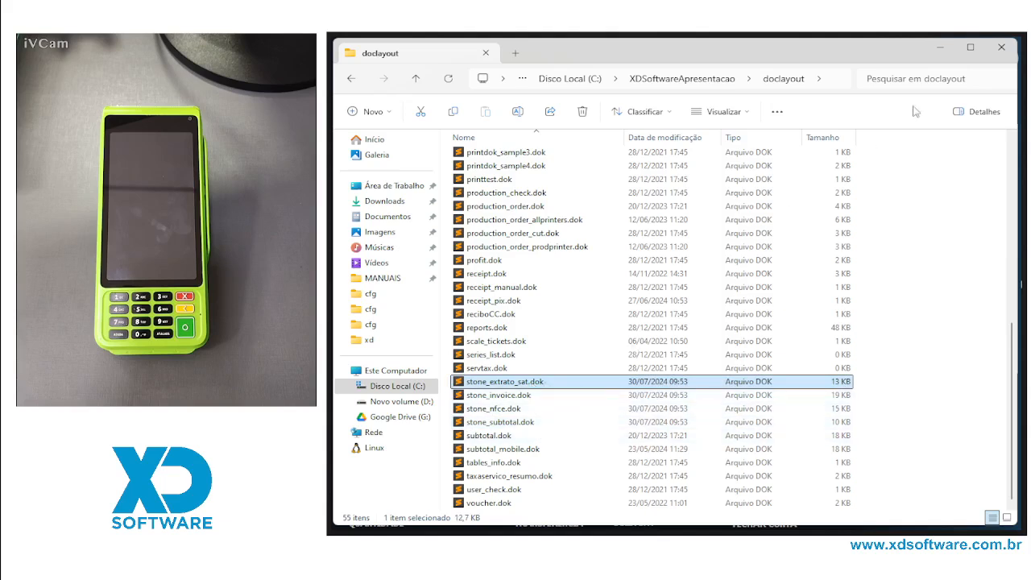
pyautogui.click(939, 50)
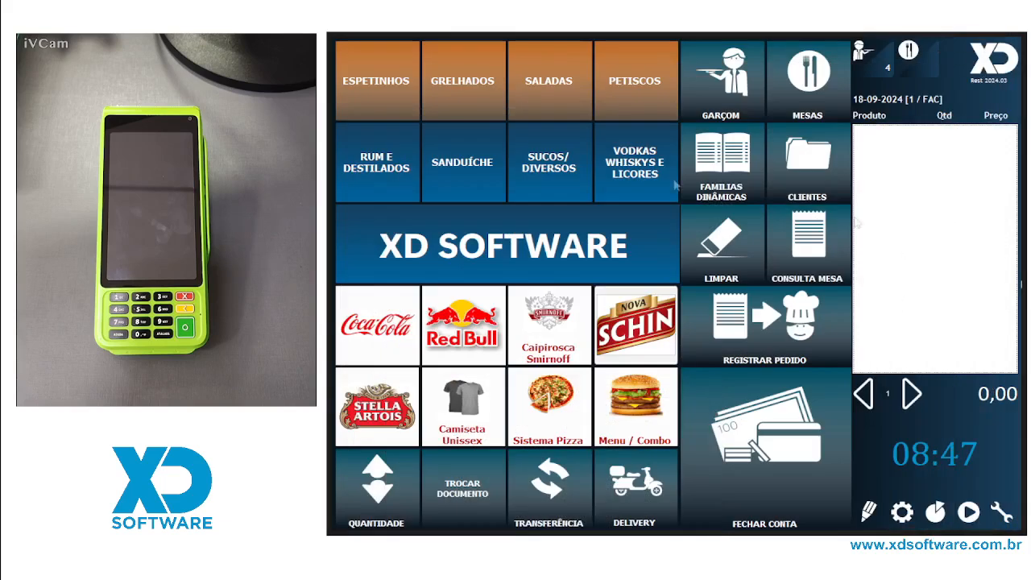
# - Set the synchronization type between terminals to Rede in the general system settings and save them
pyautogui.click(904, 520)
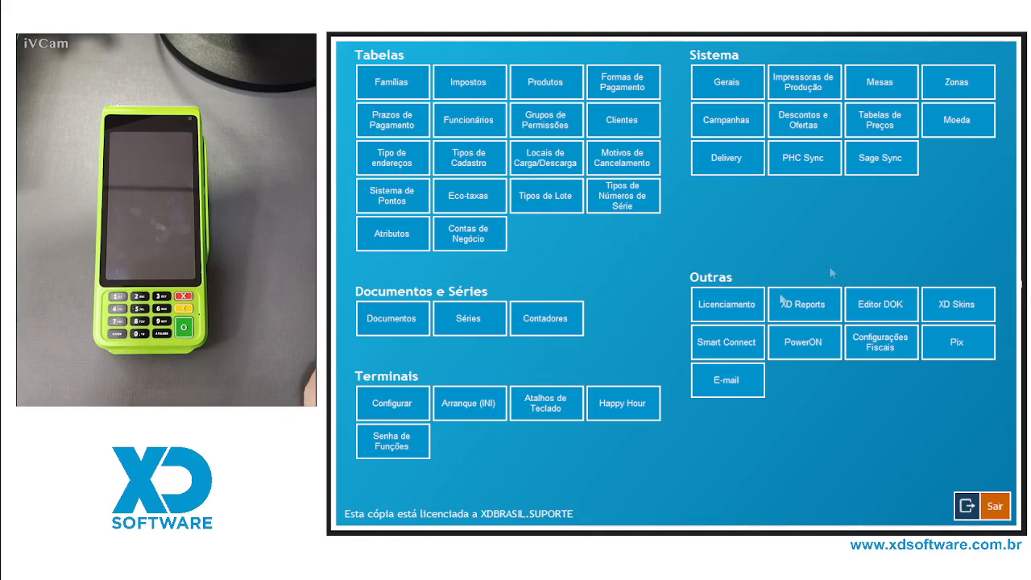
pyautogui.click(996, 516)
pyautogui.click(727, 82)
pyautogui.scroll(-5, 649, 342)
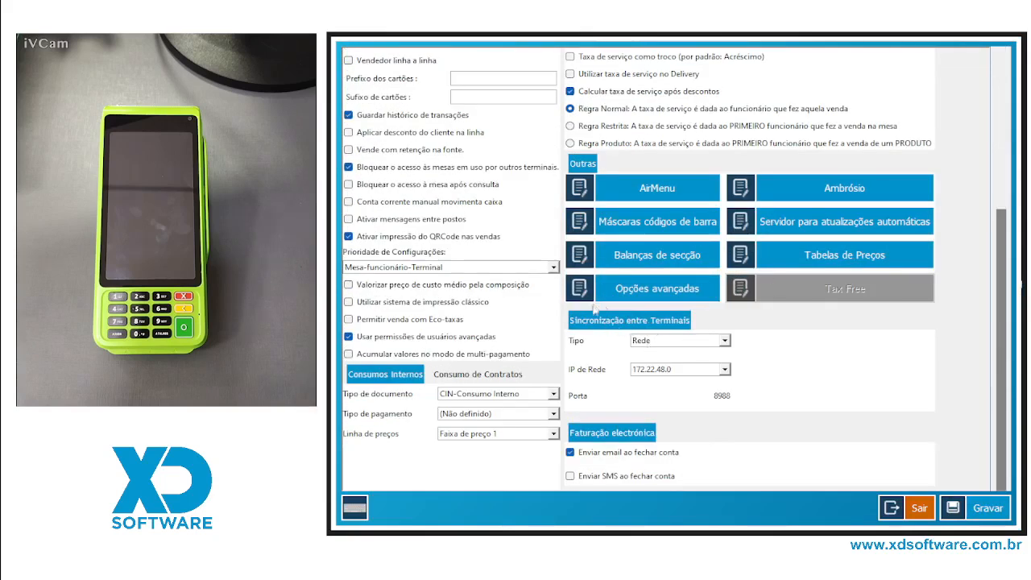
pyautogui.click(716, 341)
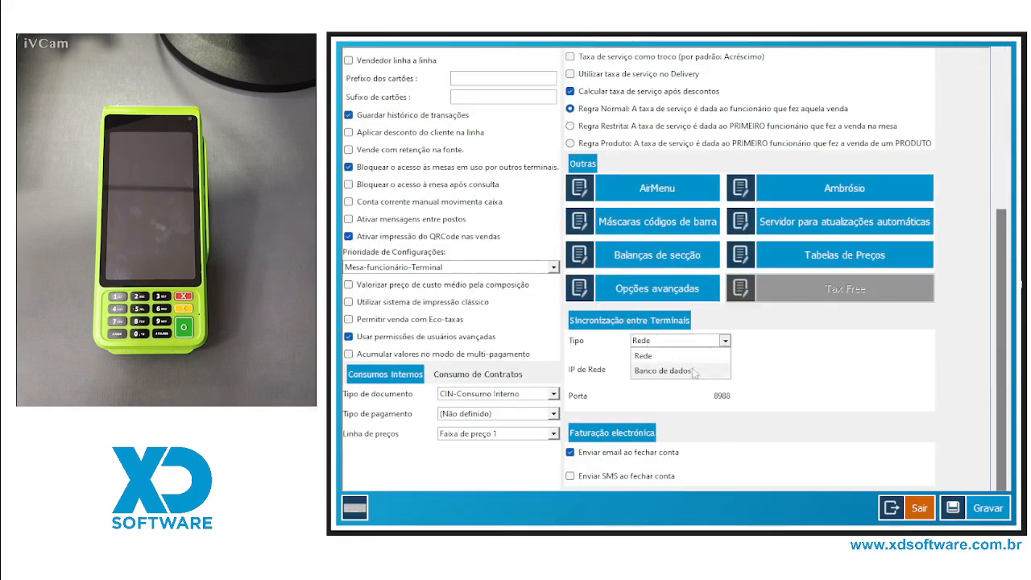
pyautogui.click(651, 357)
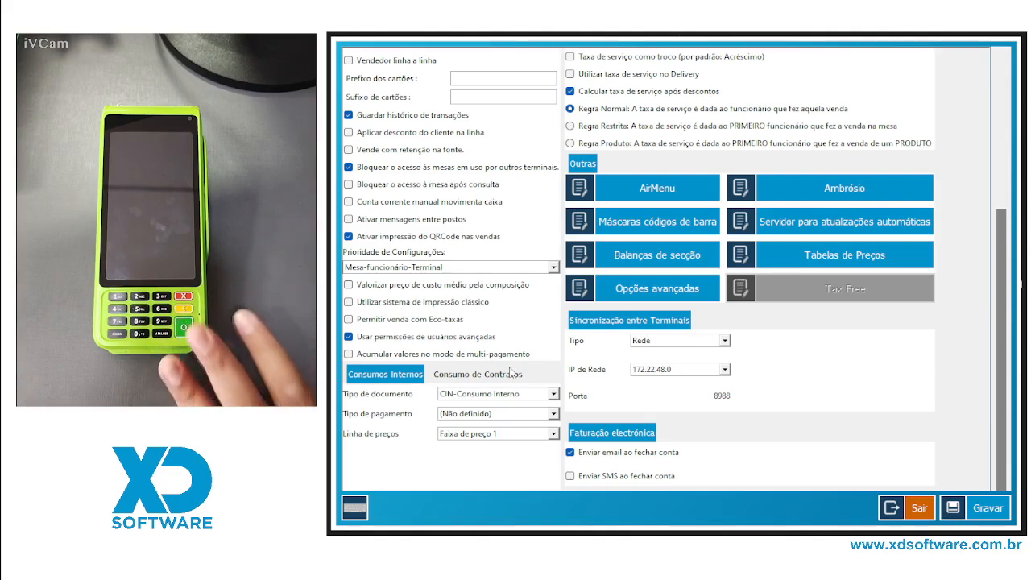
pyautogui.click(667, 342)
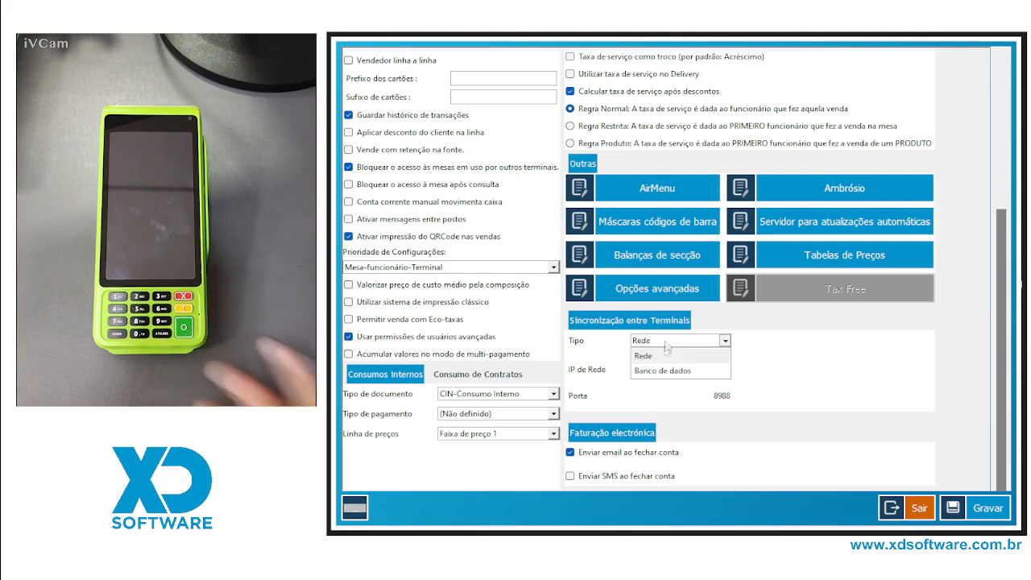
pyautogui.click(666, 353)
pyautogui.click(983, 512)
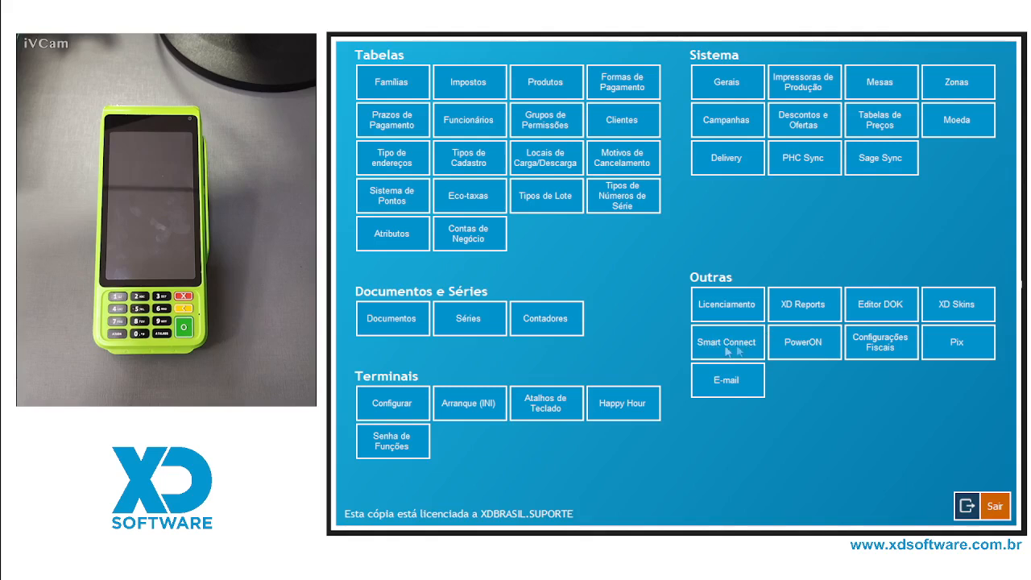
# - Open the payment methods table and inspect the Stone entries from Credito Stone down to VA Stone
pyautogui.click(626, 88)
pyautogui.click(764, 222)
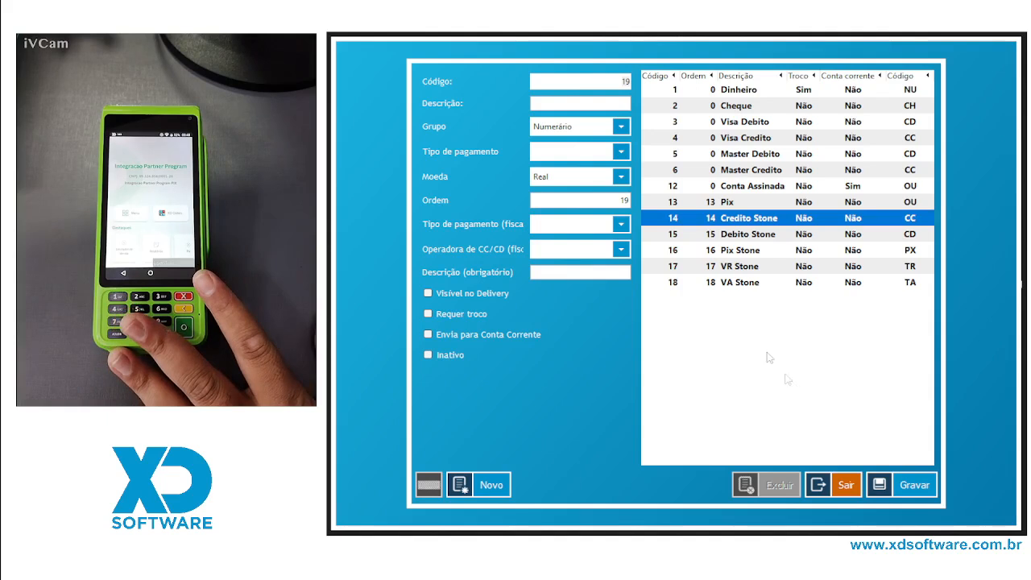
pyautogui.click(749, 206)
pyautogui.click(763, 222)
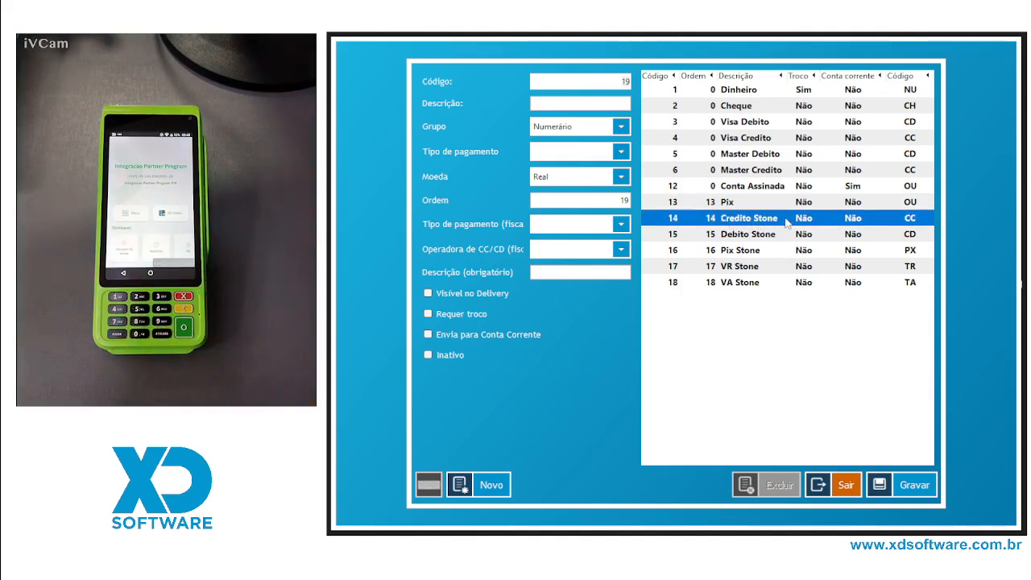
pyautogui.click(755, 237)
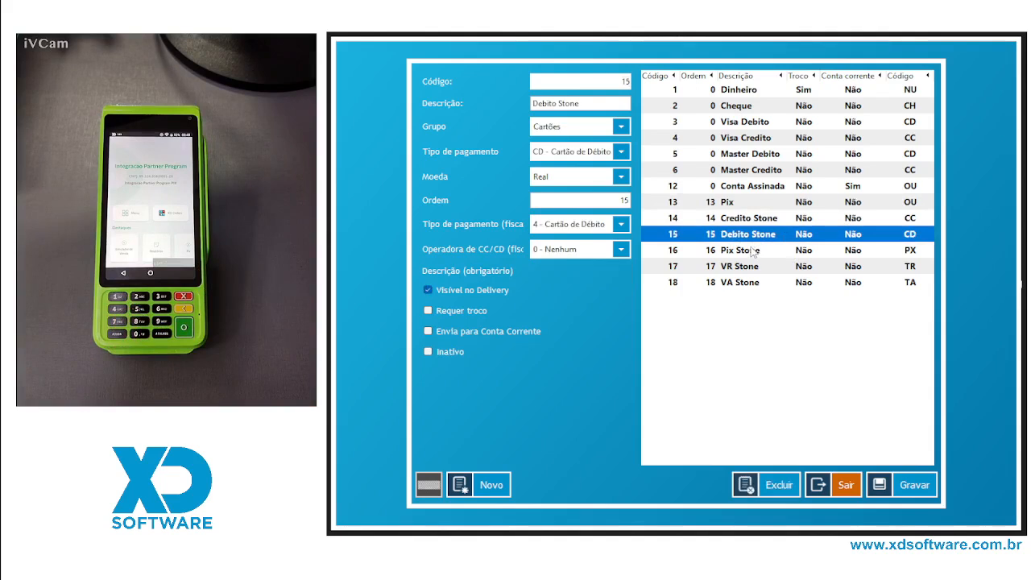
pyautogui.click(754, 251)
pyautogui.click(749, 267)
pyautogui.click(751, 283)
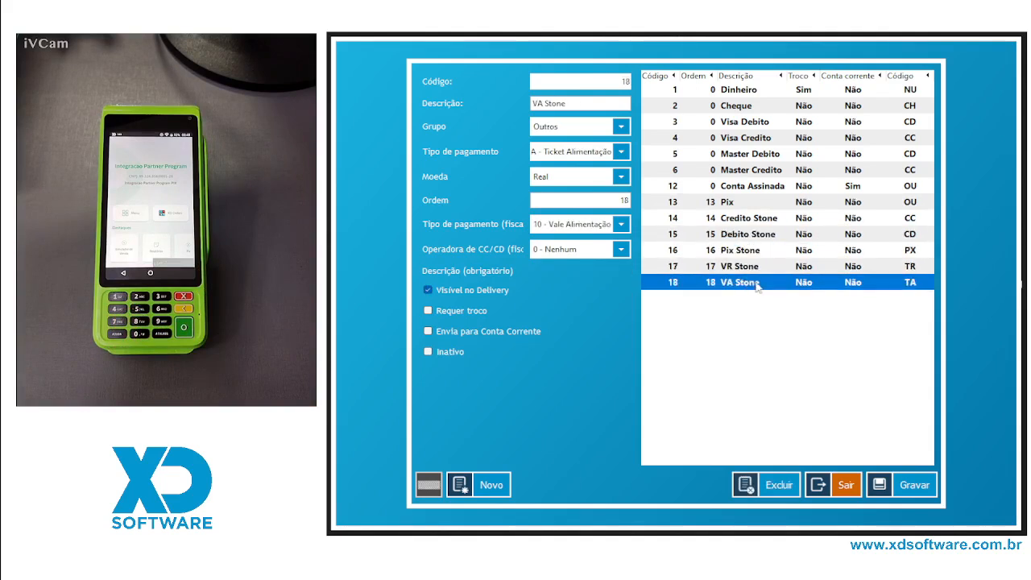
# - Review the VR, VA, Pix, Debito and Credito Stone payment methods again, ending on Credito Stone
pyautogui.click(732, 267)
pyautogui.click(731, 283)
pyautogui.click(735, 269)
pyautogui.click(740, 252)
pyautogui.click(740, 236)
pyautogui.click(742, 219)
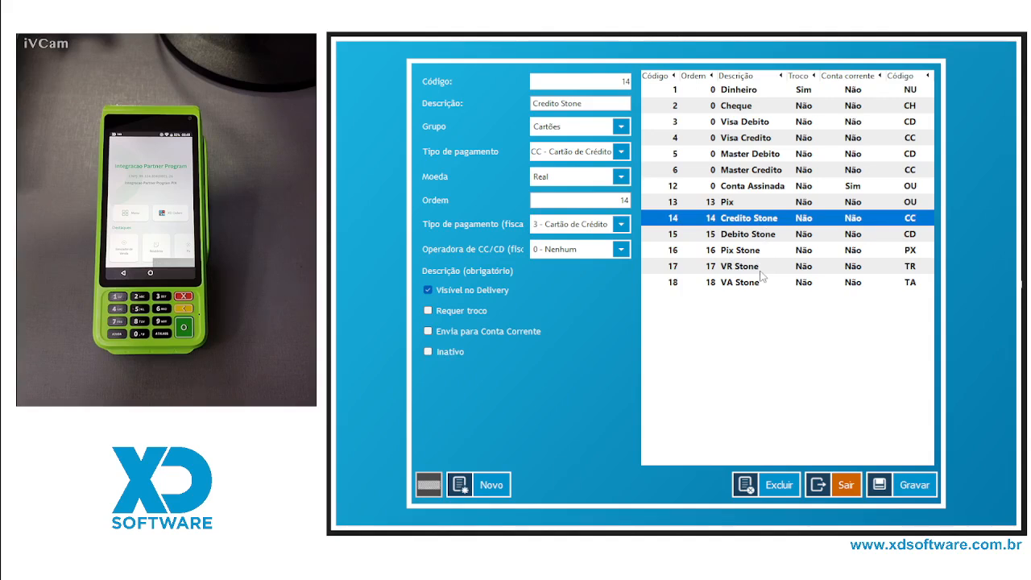
pyautogui.click(768, 235)
pyautogui.click(767, 222)
# - Compare the Visa Debito payment method with the Stone entries, checking their payment types, and end on Credito Stone
pyautogui.click(751, 124)
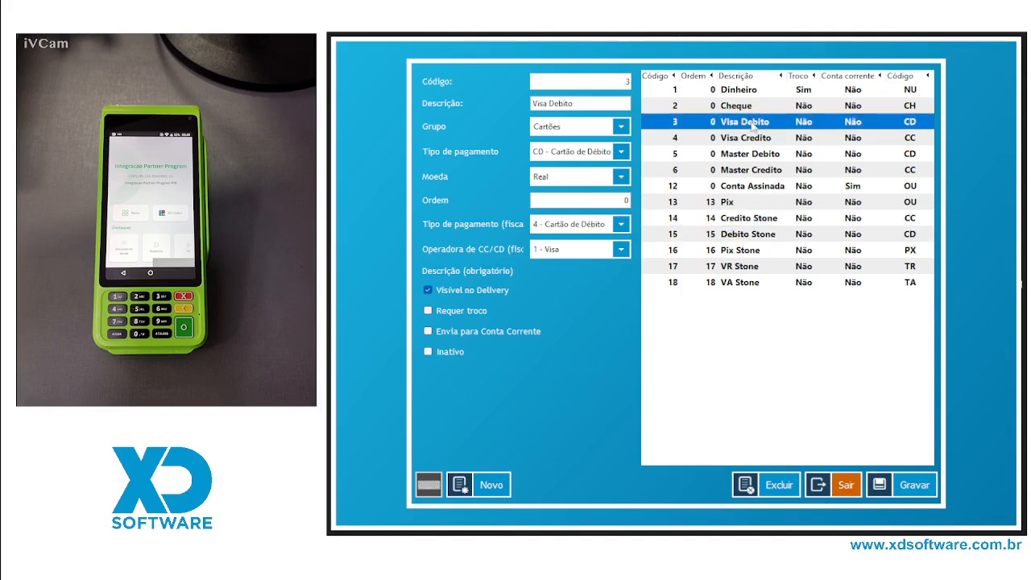
pyautogui.click(760, 219)
pyautogui.click(760, 234)
pyautogui.click(756, 251)
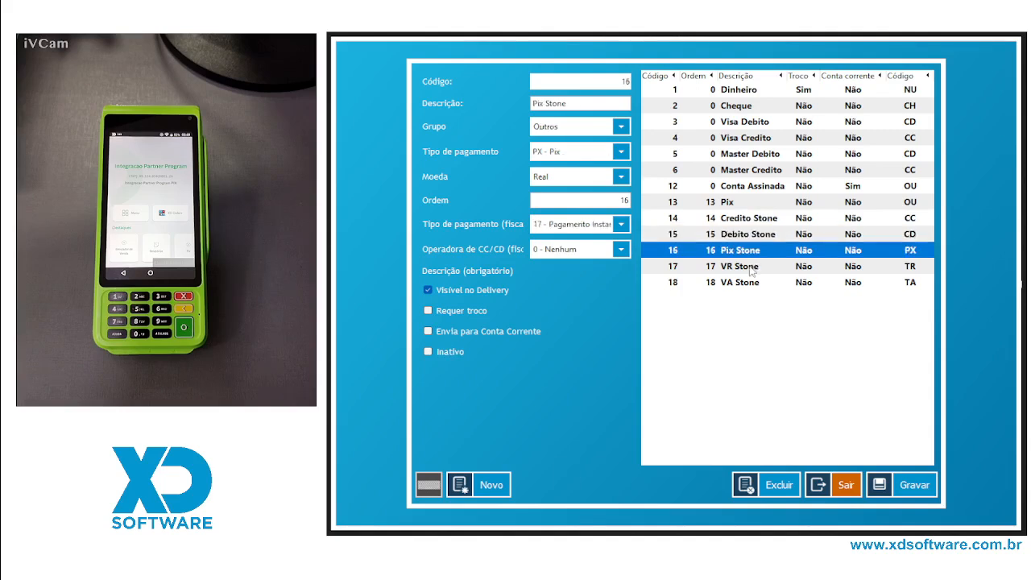
pyautogui.click(751, 266)
pyautogui.click(750, 283)
pyautogui.click(749, 219)
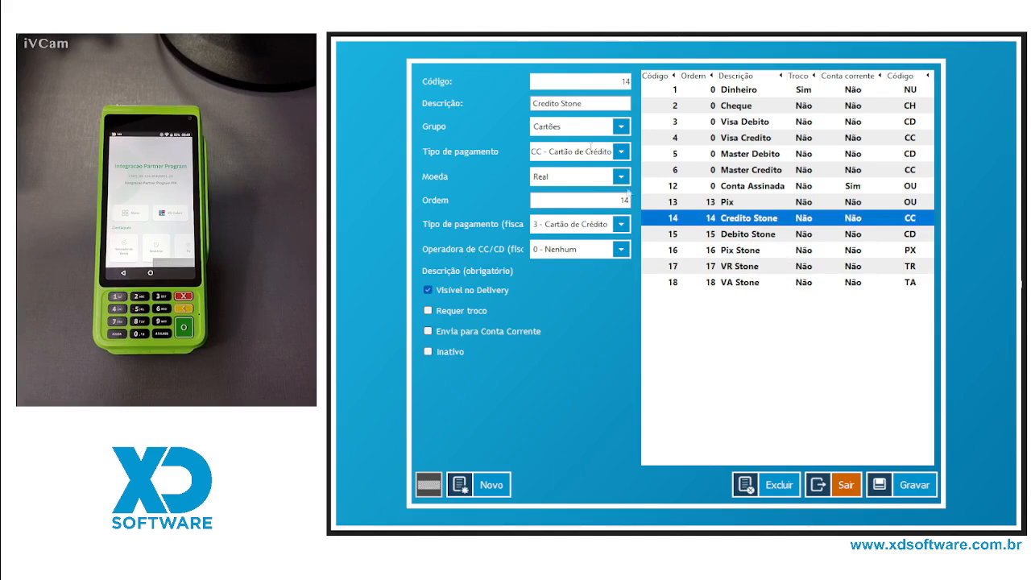
pyautogui.click(763, 239)
pyautogui.click(764, 220)
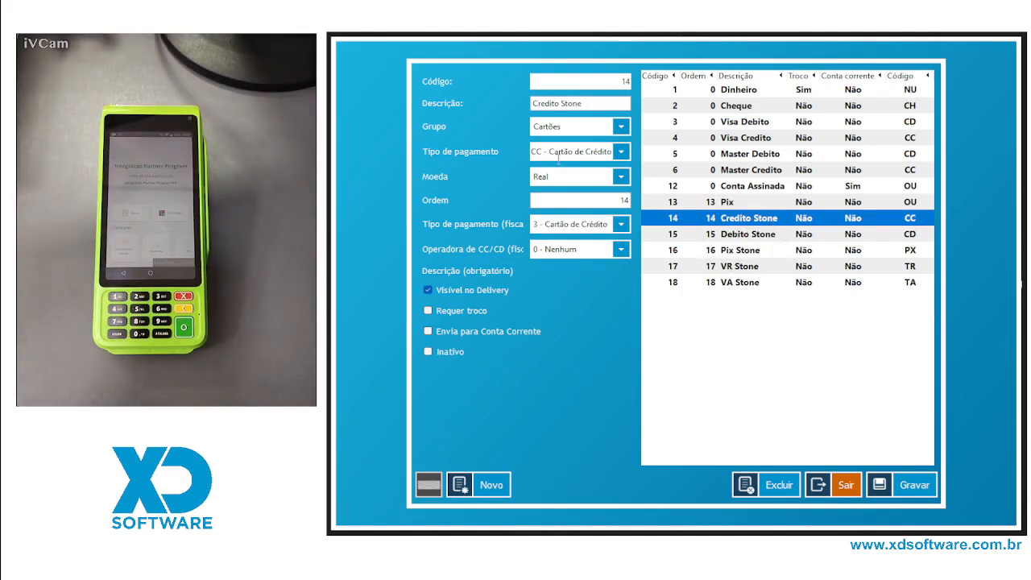
# - Review the Debito, Pix, VR, VA and Credito Stone payment methods once more, then close the payment methods table
pyautogui.click(746, 236)
pyautogui.click(743, 252)
pyautogui.click(743, 267)
pyautogui.click(746, 284)
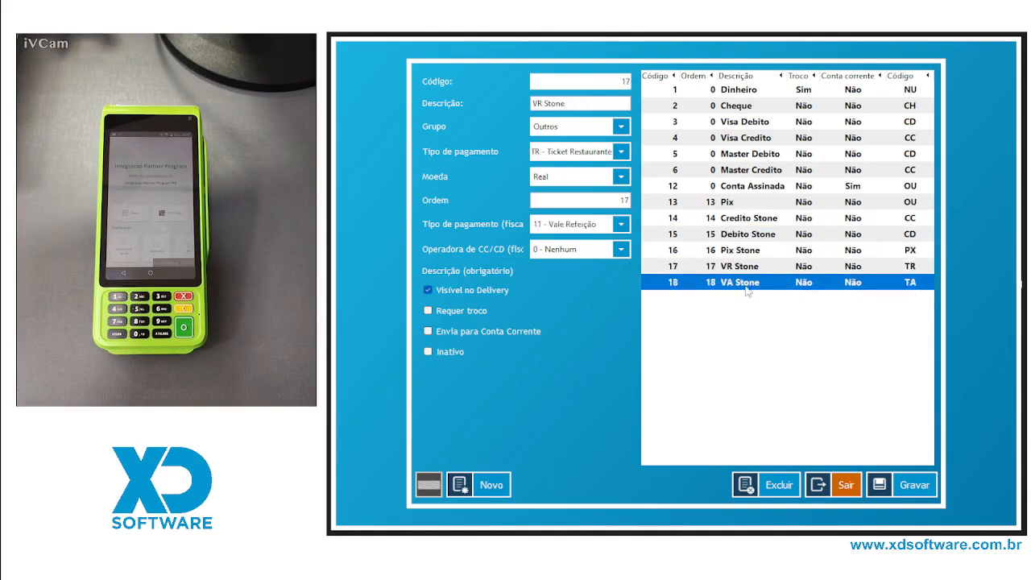
pyautogui.click(757, 219)
pyautogui.click(755, 235)
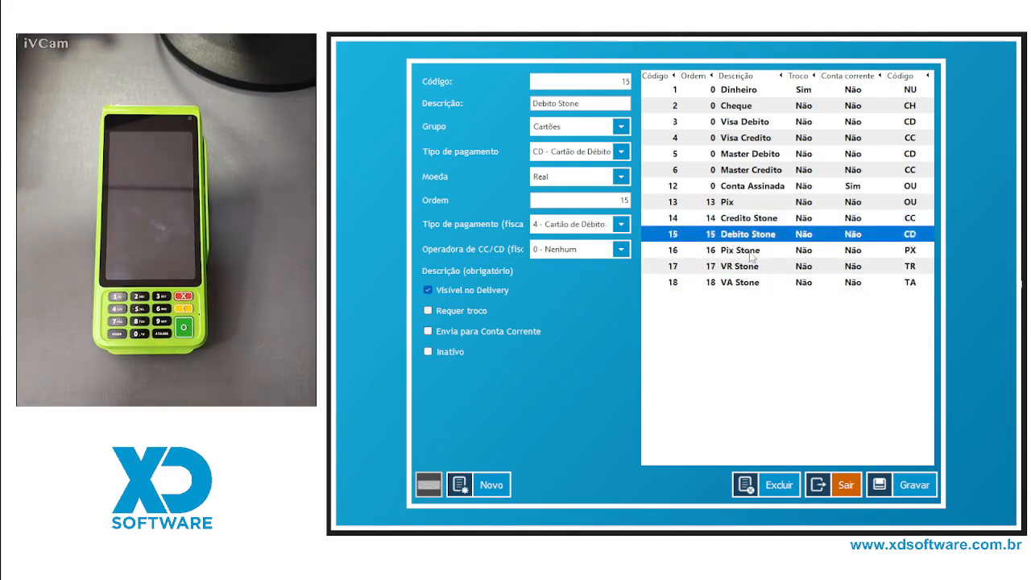
pyautogui.click(751, 251)
pyautogui.click(846, 487)
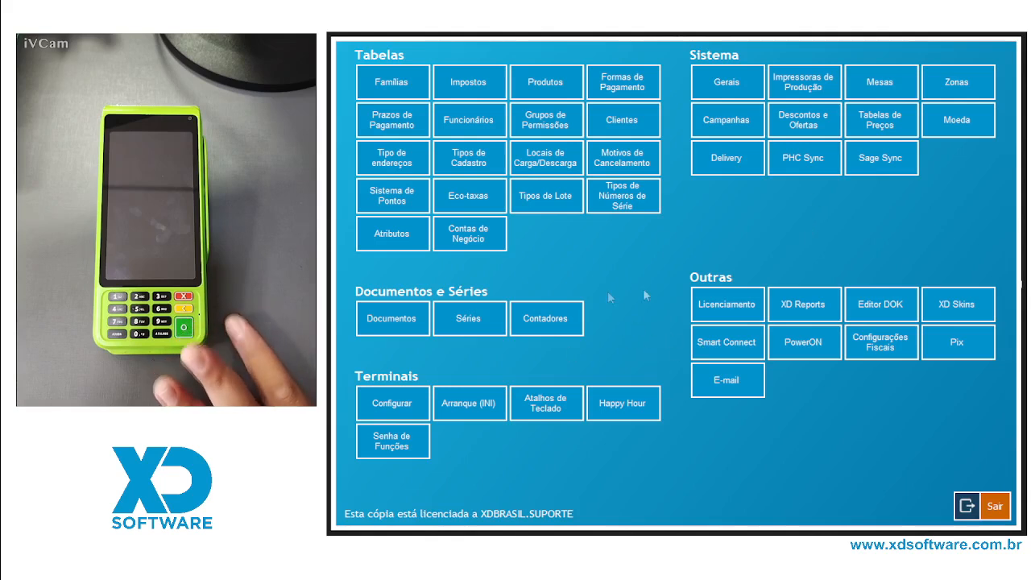
# - Open the business accounts table, inspect the Caixa Principal account's settings, and close the table
pyautogui.click(475, 246)
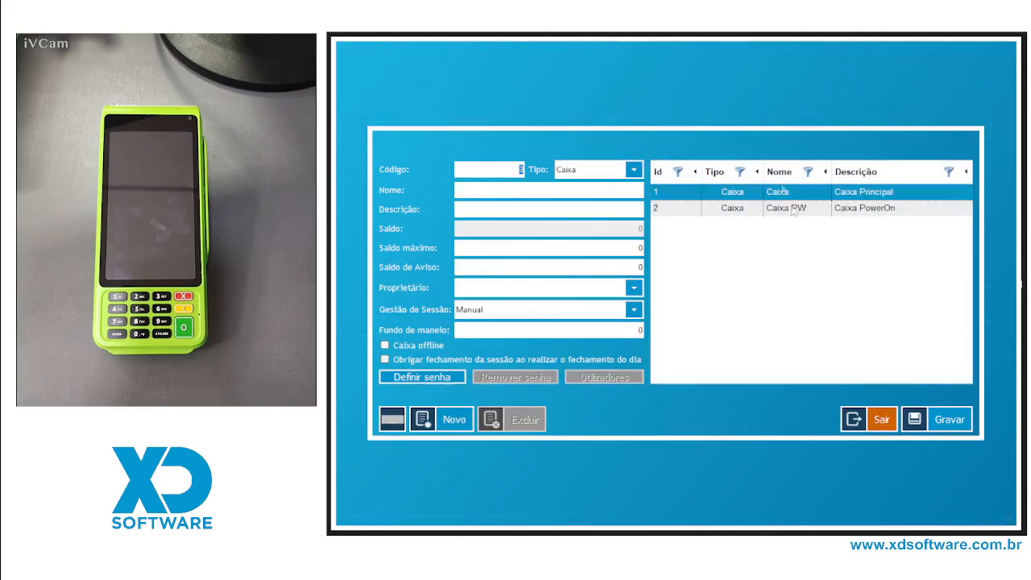
pyautogui.click(726, 194)
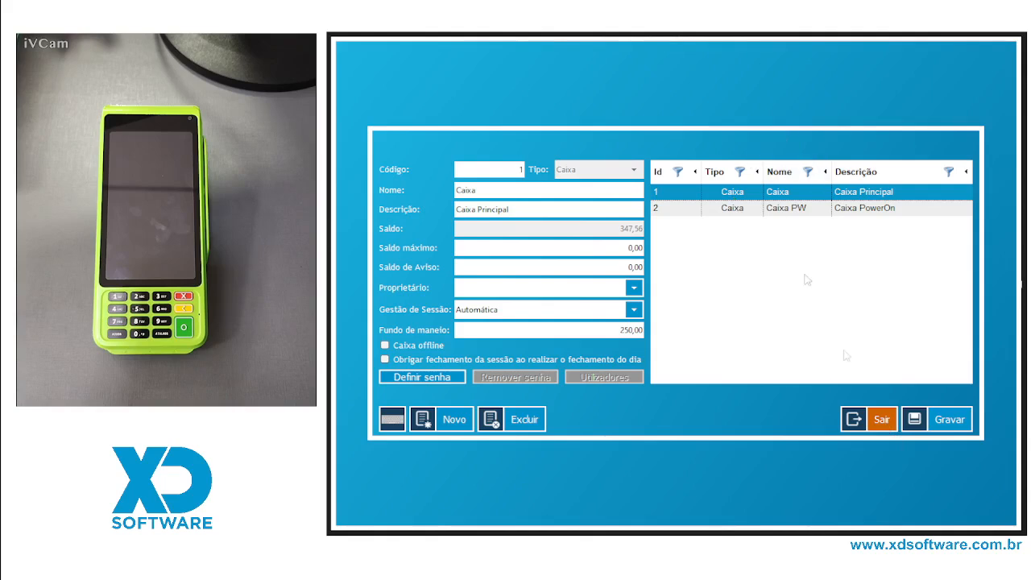
pyautogui.click(885, 423)
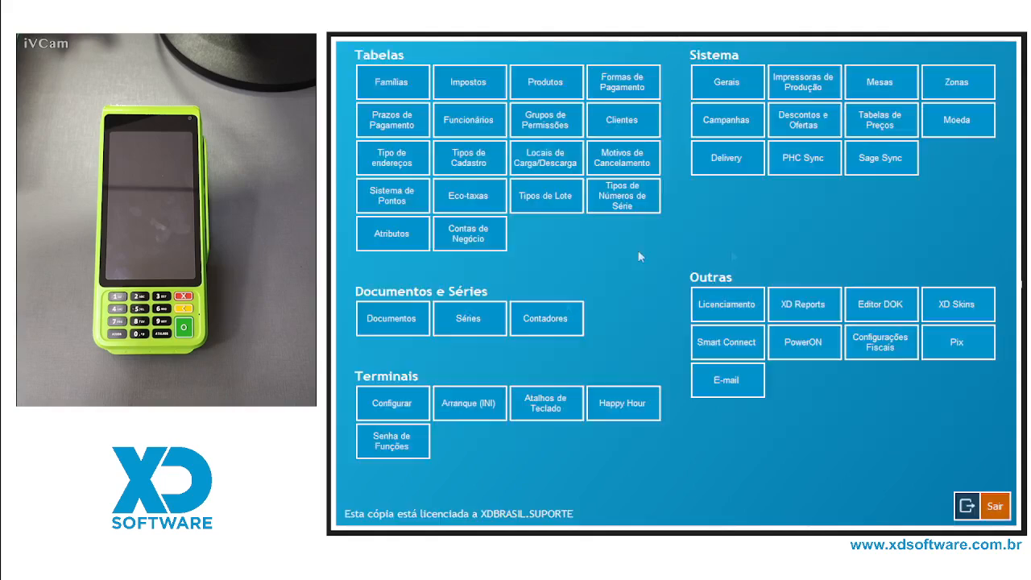
# - Set the default cash register (Caixa padrão) of Terminal 27 to Nenhum and save the terminal configuration
pyautogui.click(395, 405)
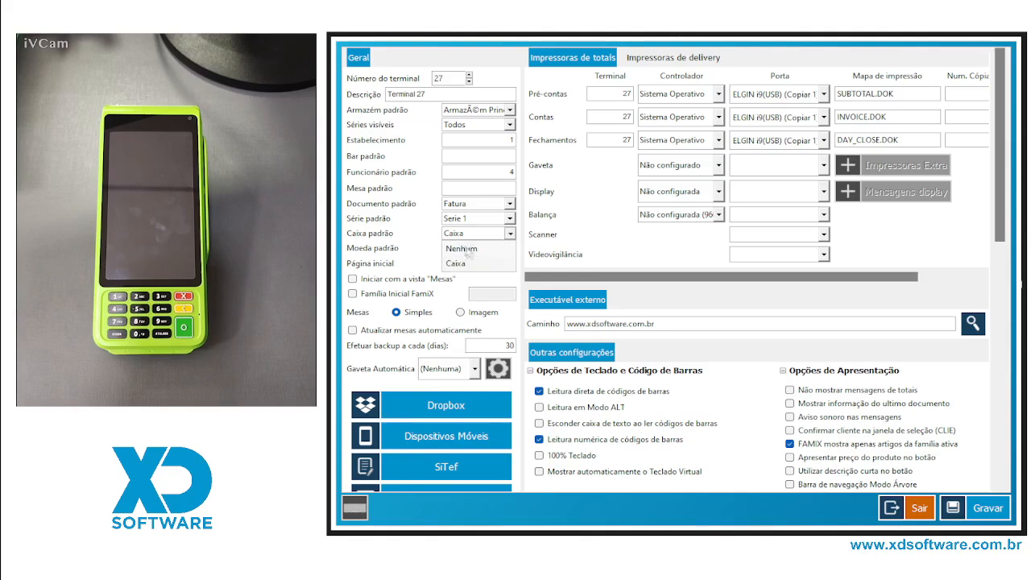
pyautogui.click(470, 237)
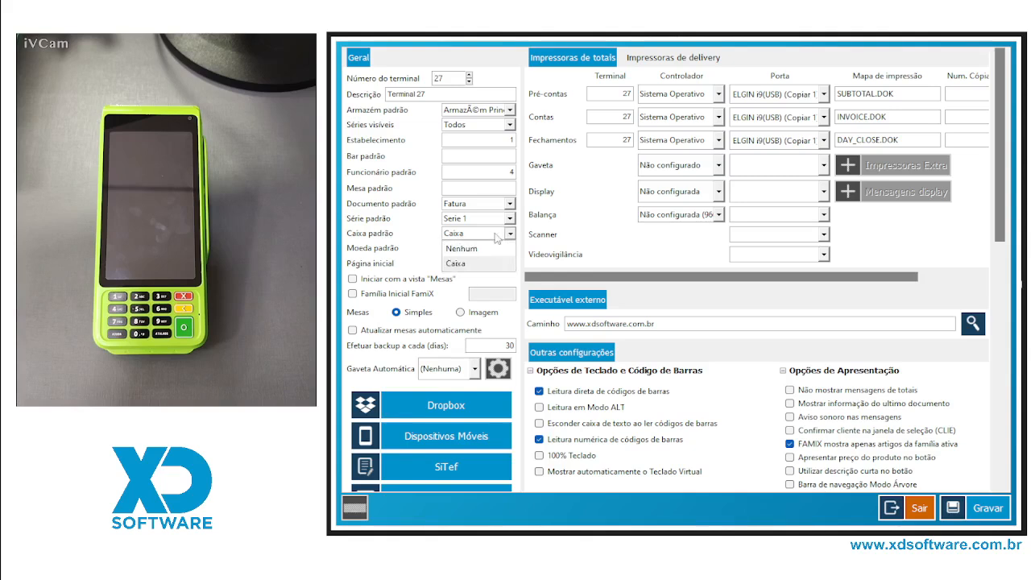
pyautogui.click(487, 252)
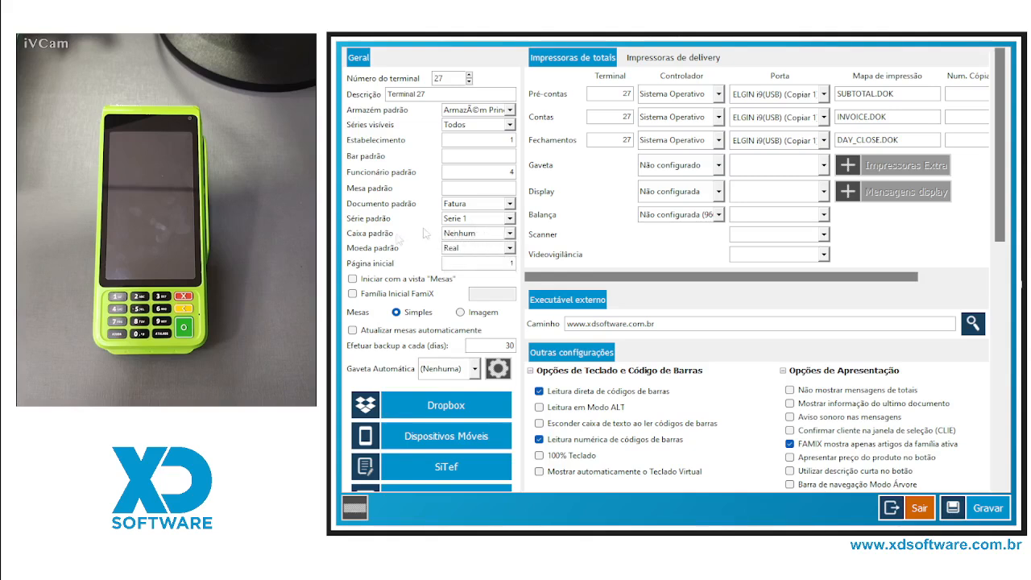
pyautogui.click(987, 509)
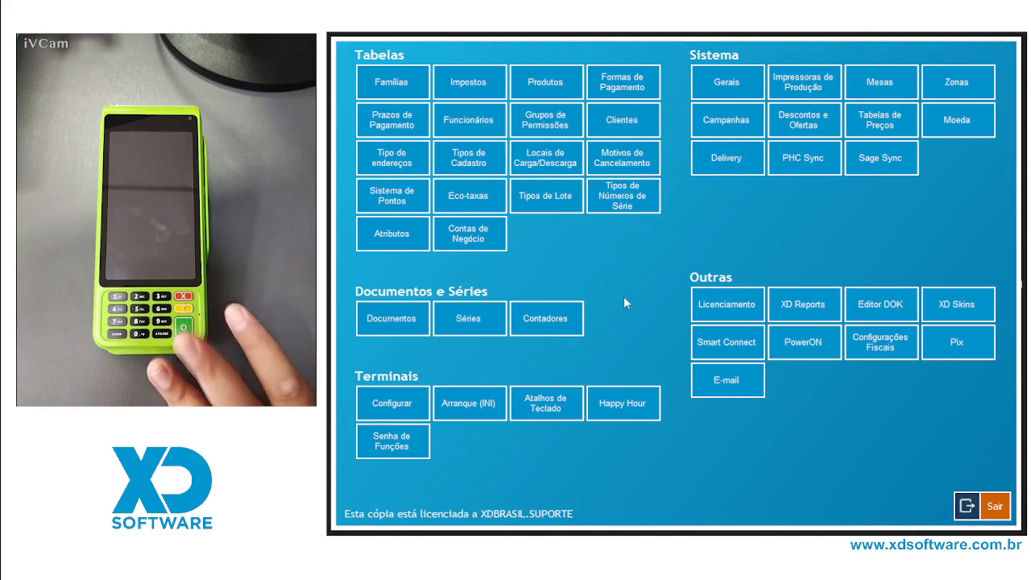
# - Reopen the Terminal 27 configuration, set the default cash register (Caixa padrão) to Caixa, and save it
pyautogui.click(381, 404)
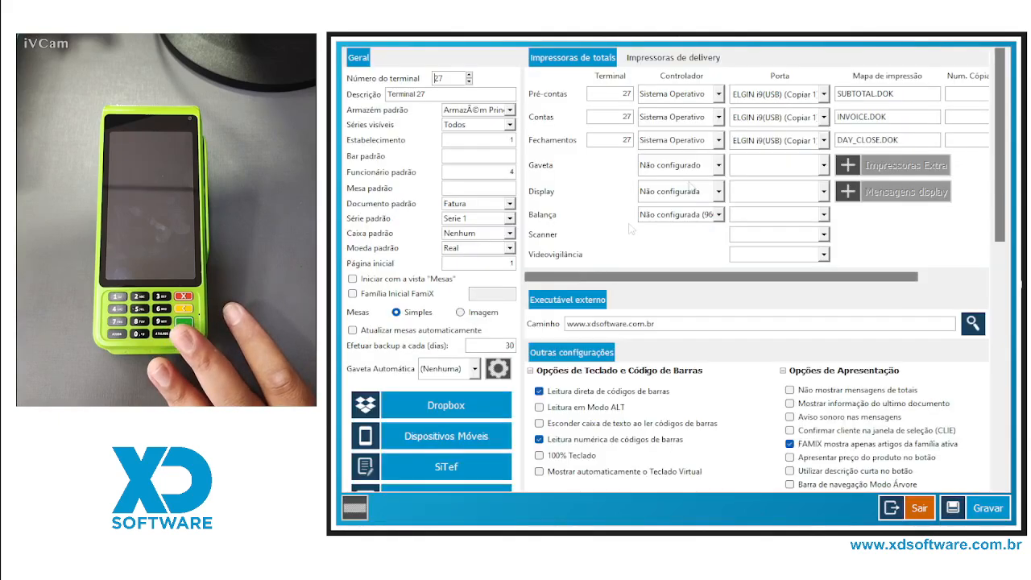
pyautogui.click(508, 233)
pyautogui.click(477, 259)
pyautogui.click(985, 509)
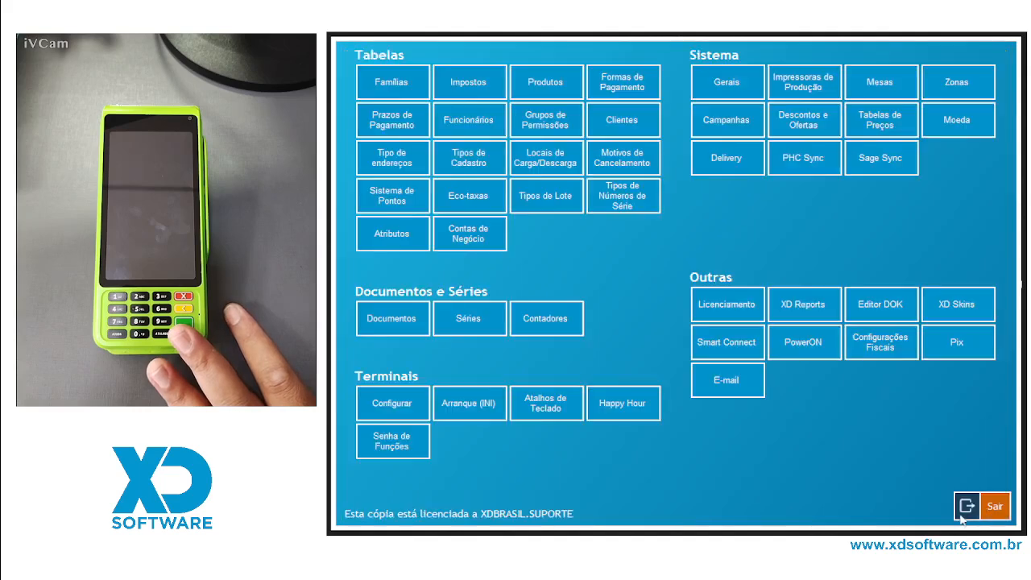
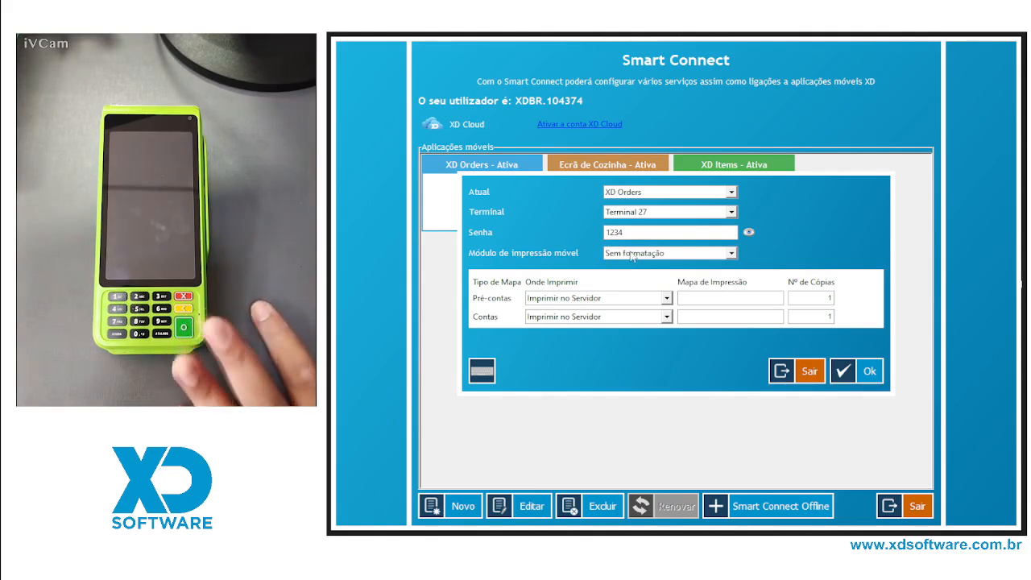
# - Try the Formatado and Sem formatação mobile print modules and the pre-bill print location for XD Orders, then leave Smart Connect without saving
pyautogui.click(632, 254)
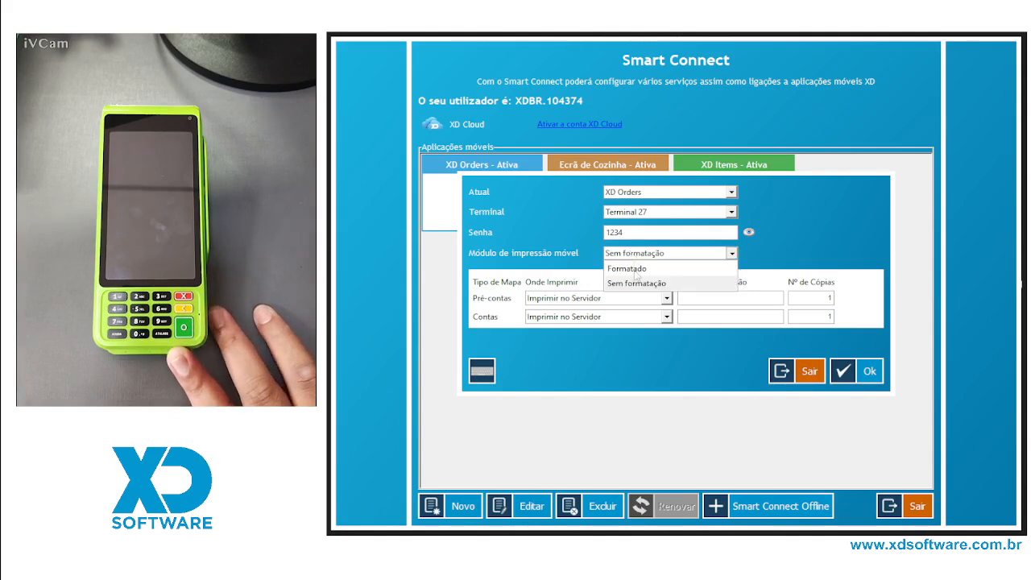
pyautogui.click(636, 271)
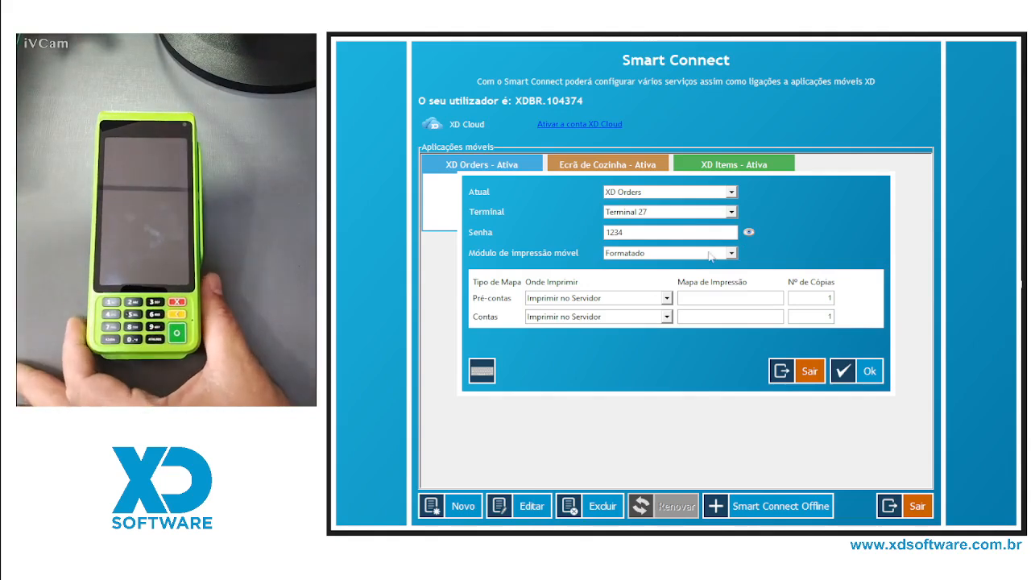
pyautogui.click(677, 253)
pyautogui.click(679, 287)
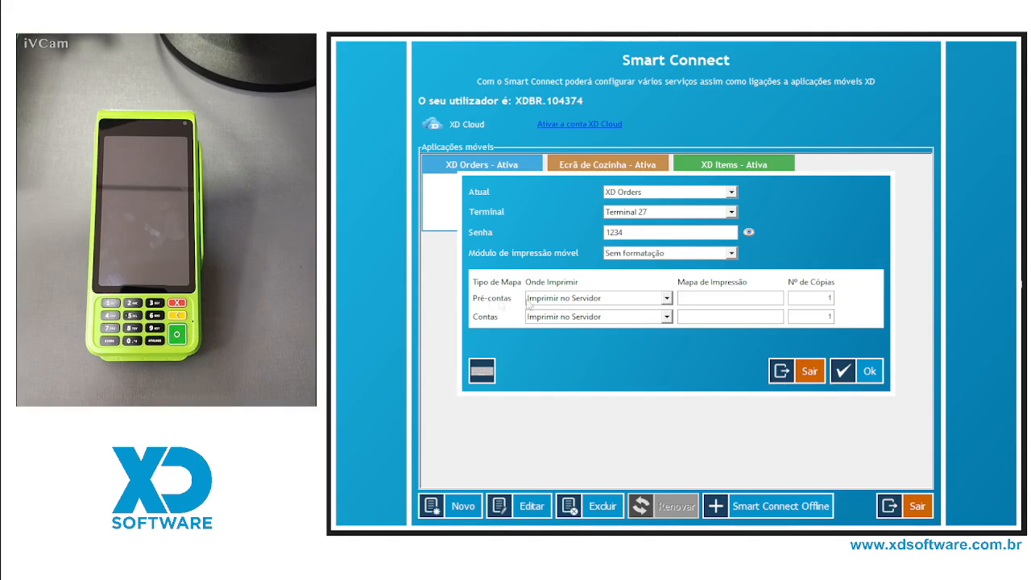
pyautogui.click(556, 303)
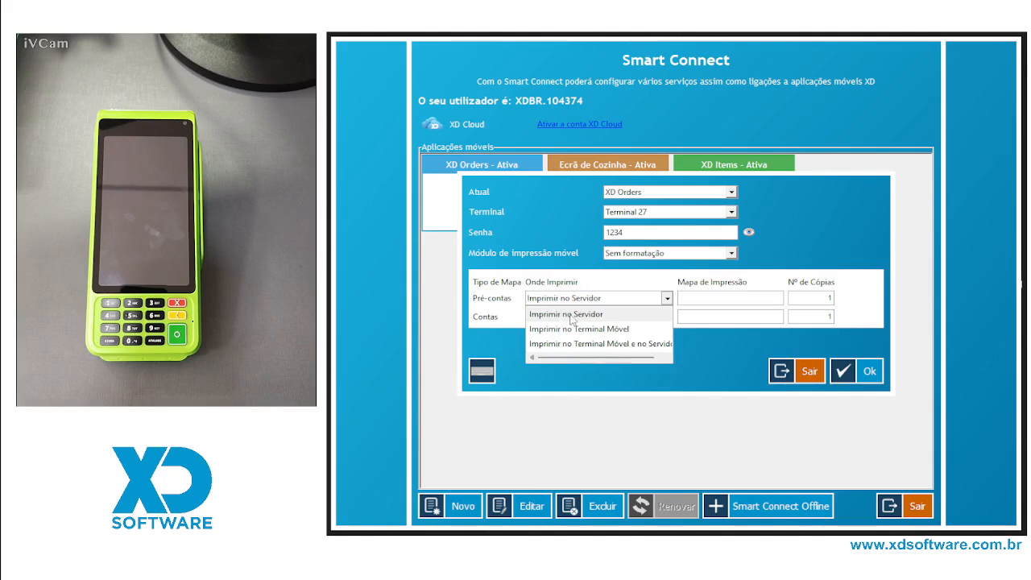
pyautogui.click(574, 316)
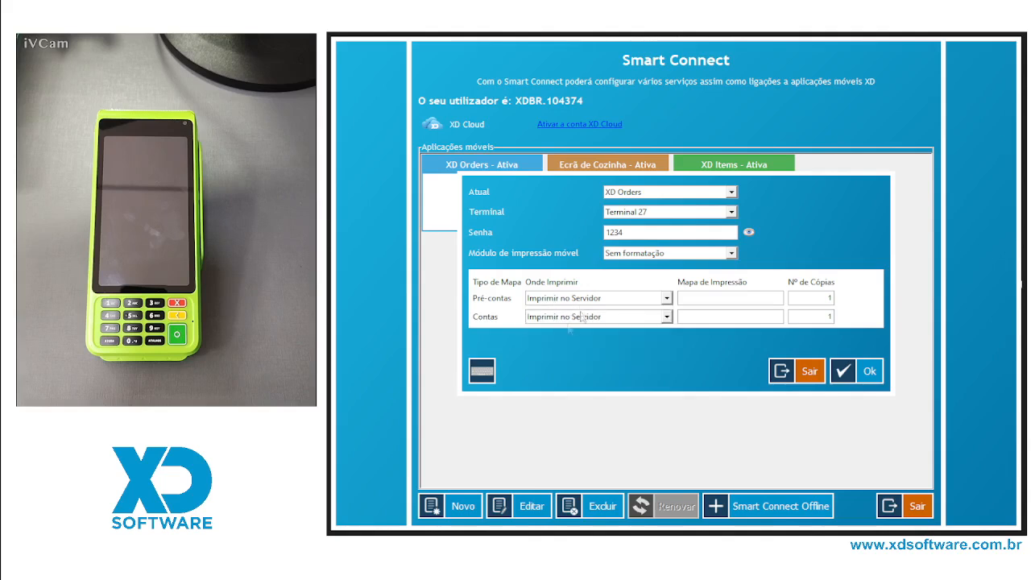
pyautogui.click(793, 371)
pyautogui.click(907, 513)
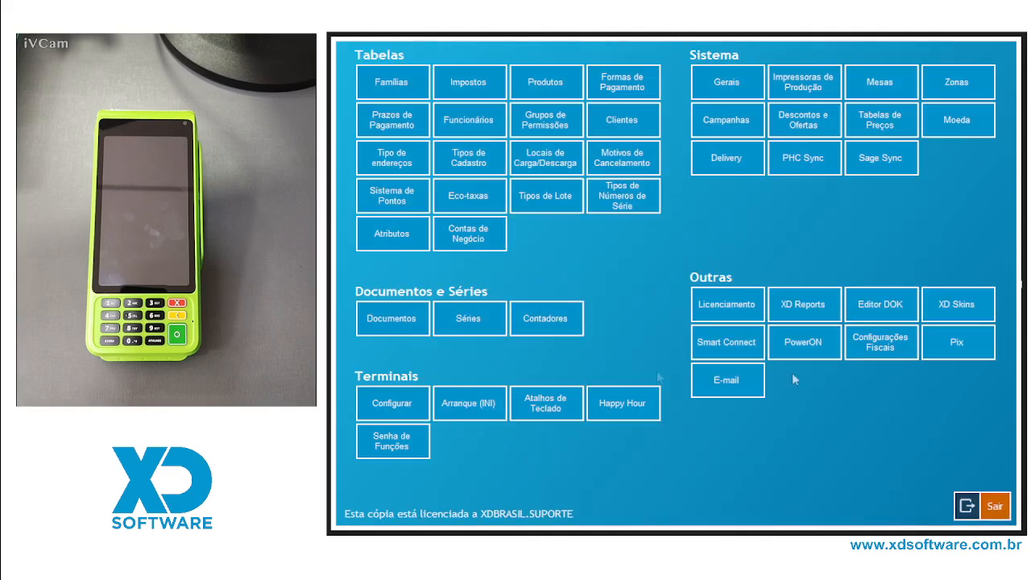
# - Set the Pré-contas, Contas and Fechamentos printer ports of Terminal 27 to Microsoft Print to PDF and save
pyautogui.click(402, 409)
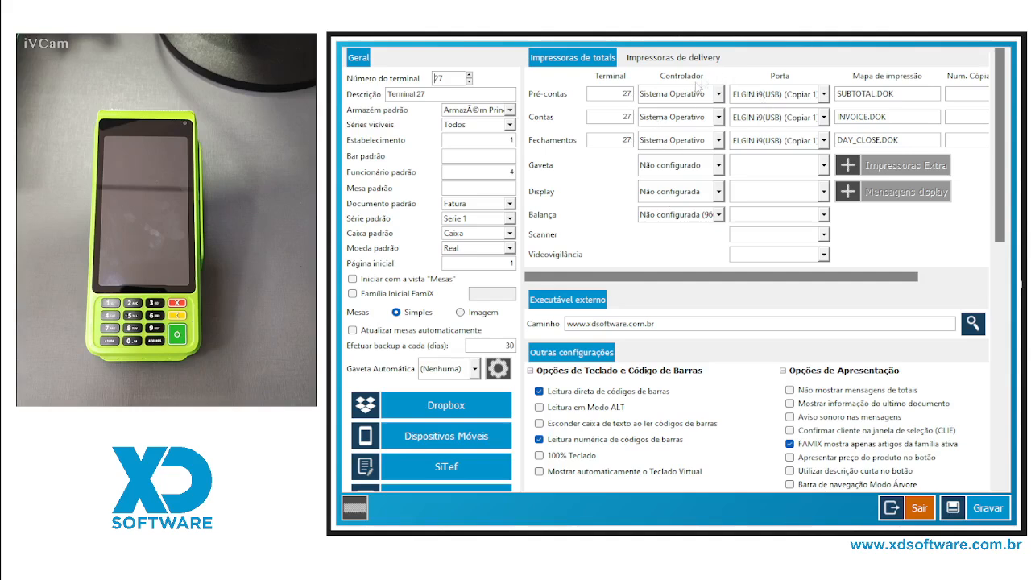
pyautogui.click(824, 93)
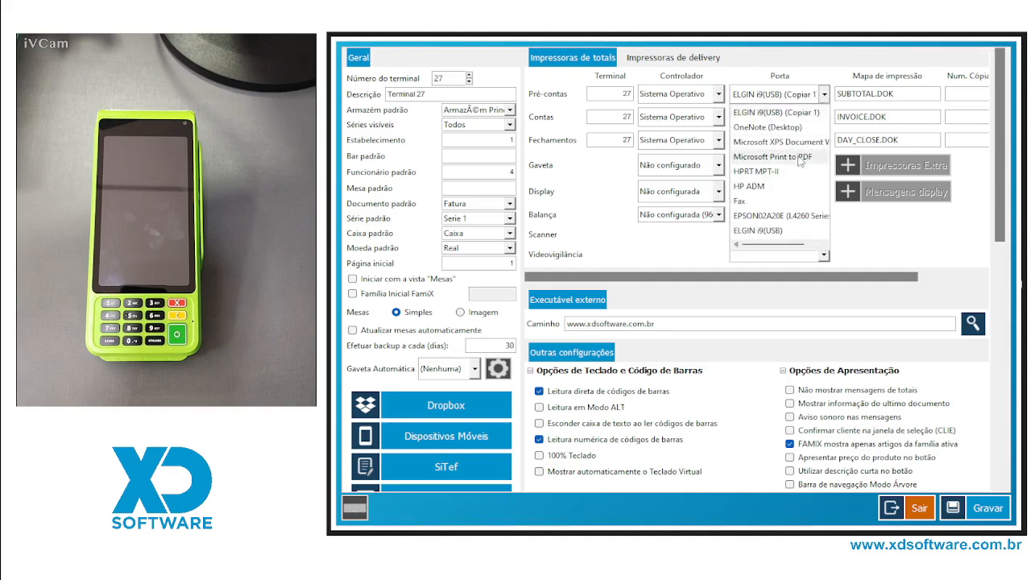
pyautogui.click(802, 157)
pyautogui.click(824, 117)
pyautogui.click(772, 180)
pyautogui.click(823, 141)
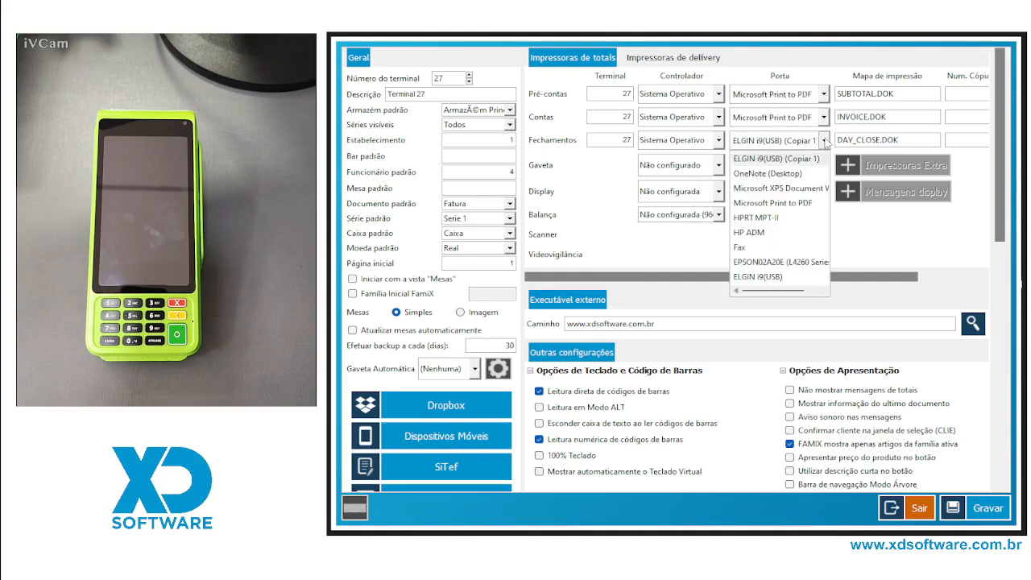
pyautogui.click(770, 200)
pyautogui.click(971, 509)
# - Set the Cozinha and Bar production printers' ports to Microsoft Print to PDF and save them
pyautogui.click(772, 90)
pyautogui.click(768, 98)
pyautogui.click(762, 159)
pyautogui.click(768, 117)
pyautogui.click(701, 180)
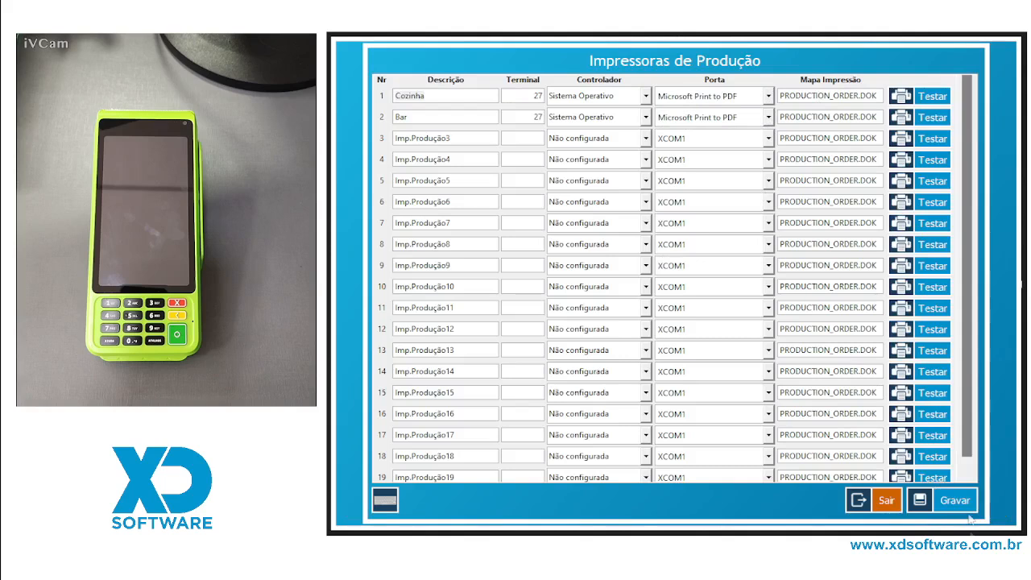
pyautogui.click(938, 500)
# - Start a new Smart Connect application, check the print location options for pre-bills, and exit without saving
pyautogui.click(723, 330)
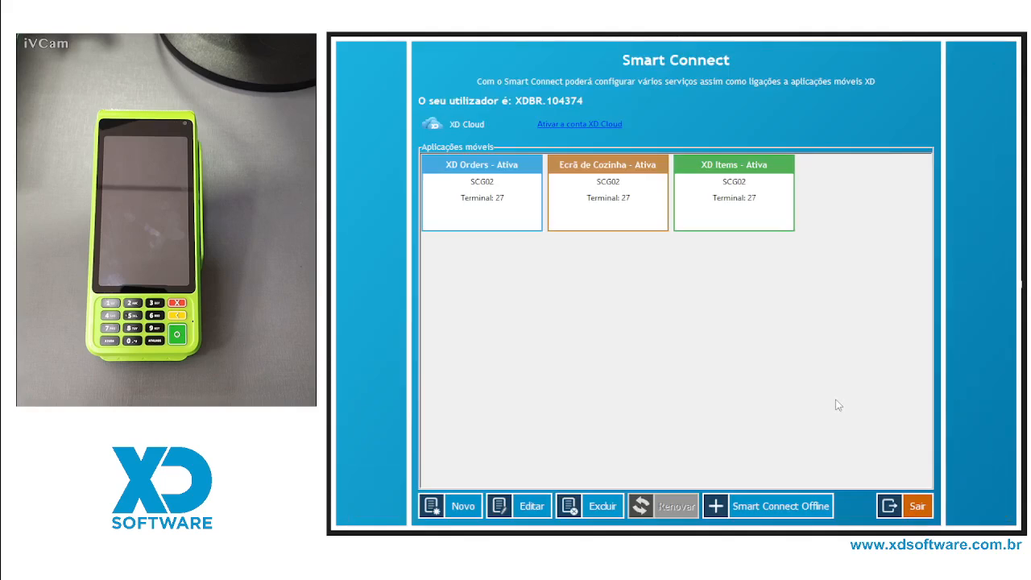
pyautogui.click(480, 505)
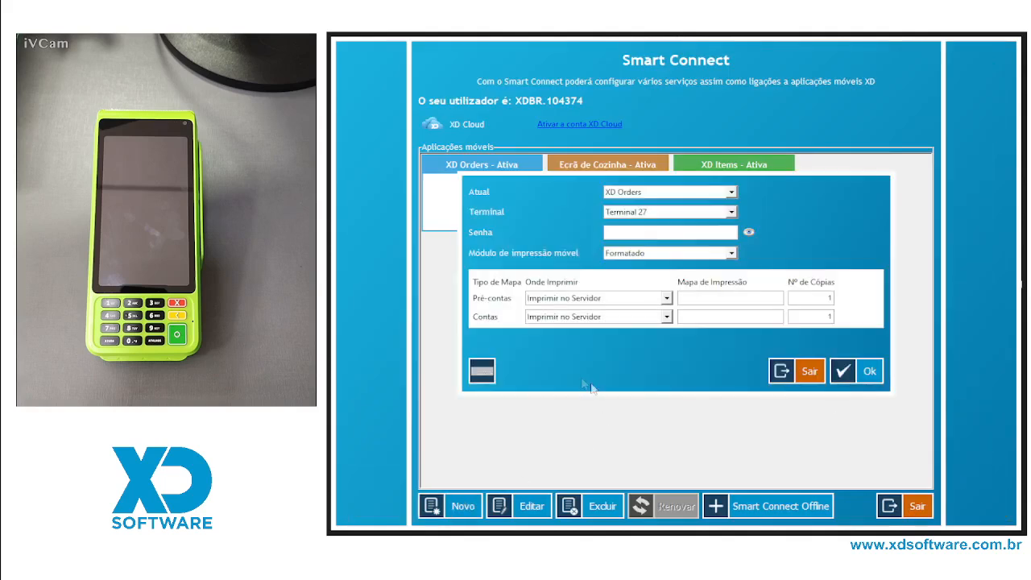
pyautogui.click(623, 299)
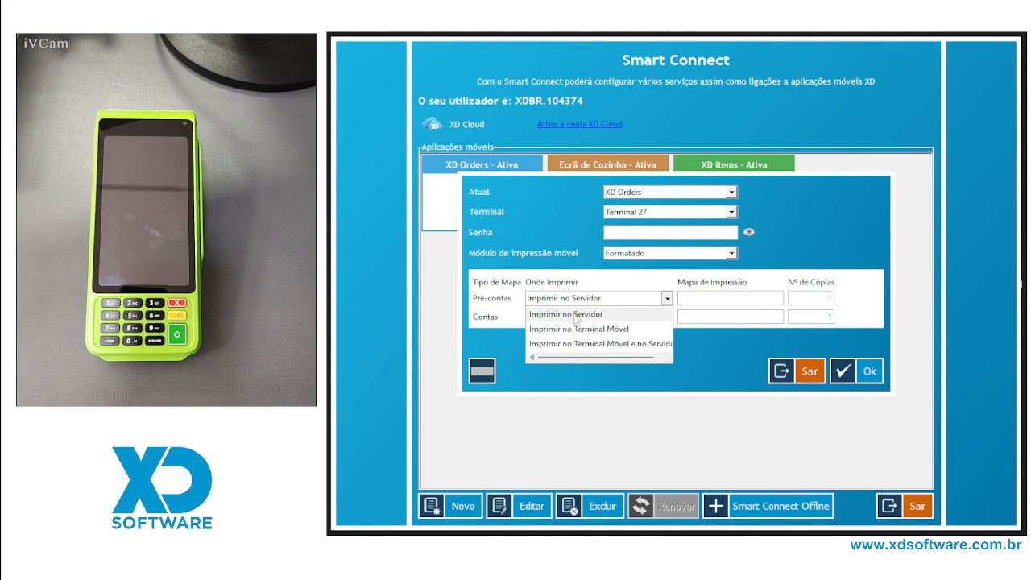
pyautogui.click(798, 375)
pyautogui.click(806, 375)
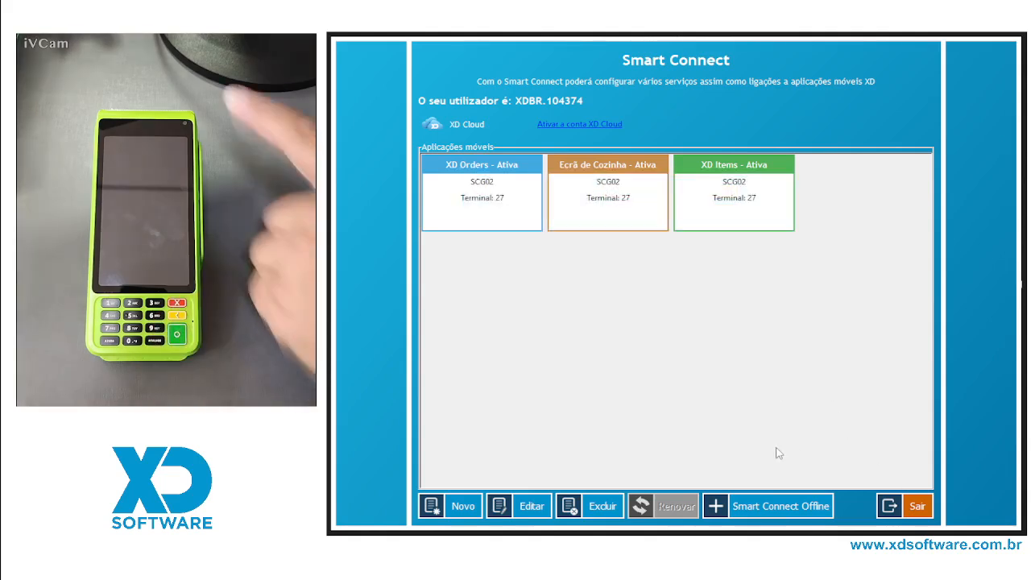
pyautogui.click(894, 506)
# - Check the totals printers in the terminal configuration against the print settings of a new Smart Connect application, then exit both without saving
pyautogui.click(383, 408)
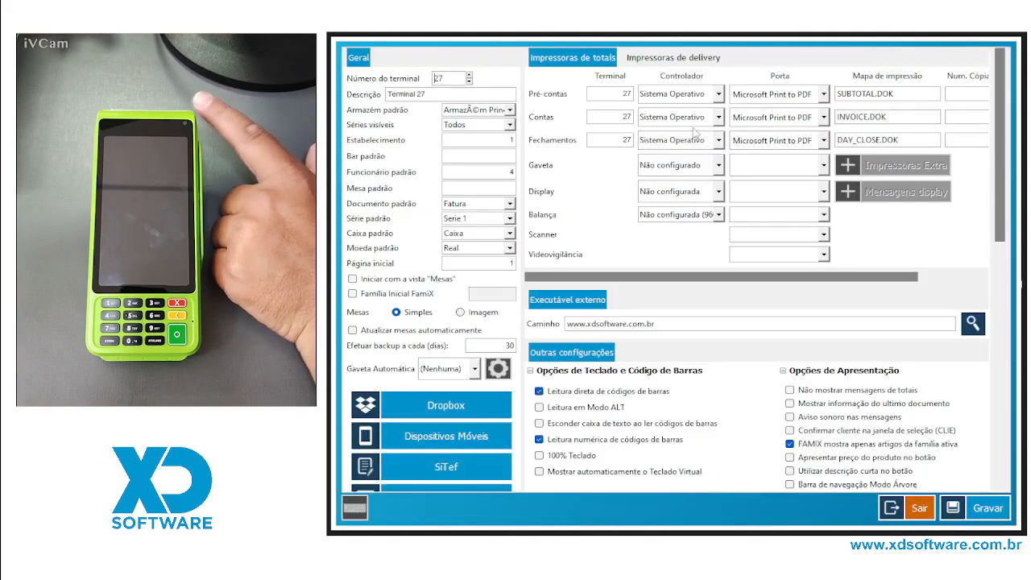
pyautogui.click(911, 508)
pyautogui.click(742, 342)
pyautogui.click(917, 501)
pyautogui.click(721, 342)
pyautogui.click(465, 515)
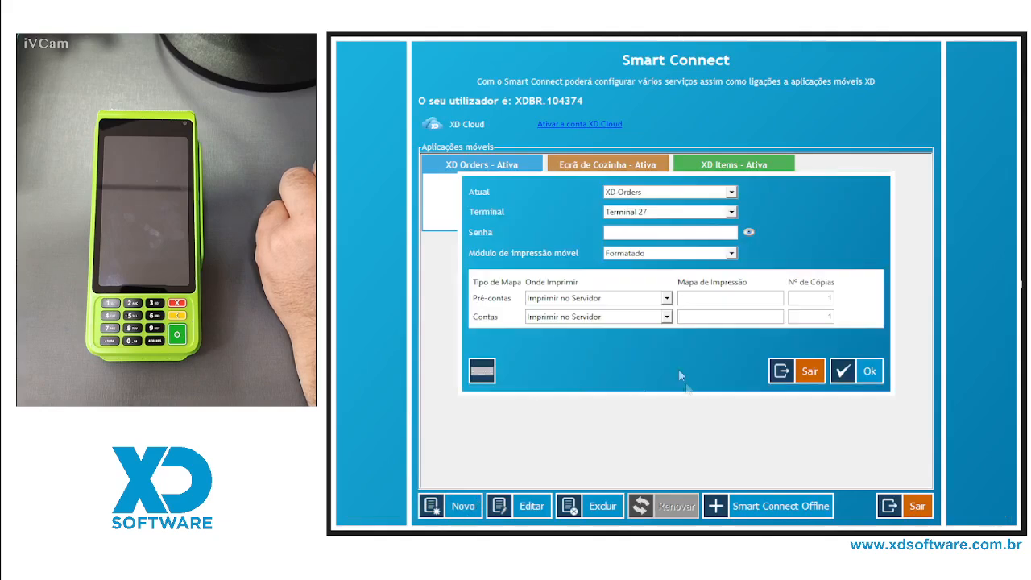
pyautogui.click(808, 371)
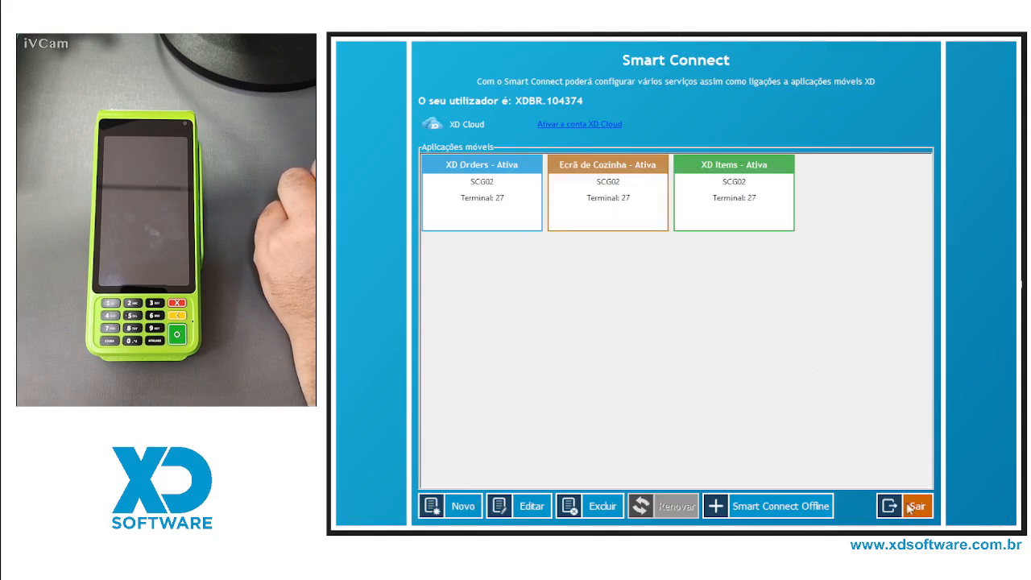
pyautogui.click(910, 505)
# - Try the Pré-contas printer controller as Não configurada, restore it to Sistema Operativo, and leave the terminal configuration unsaved
pyautogui.click(393, 403)
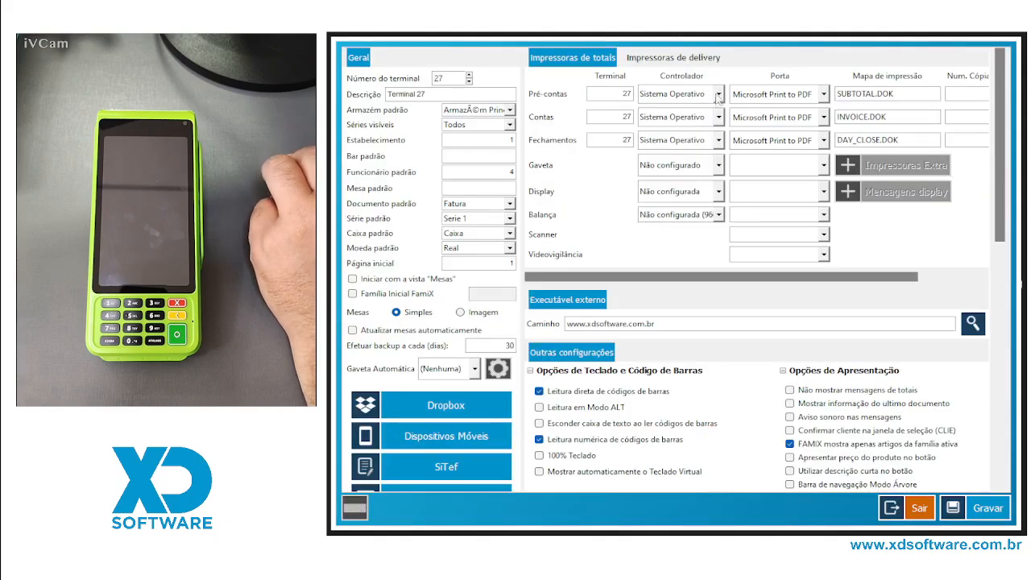
pyautogui.click(718, 94)
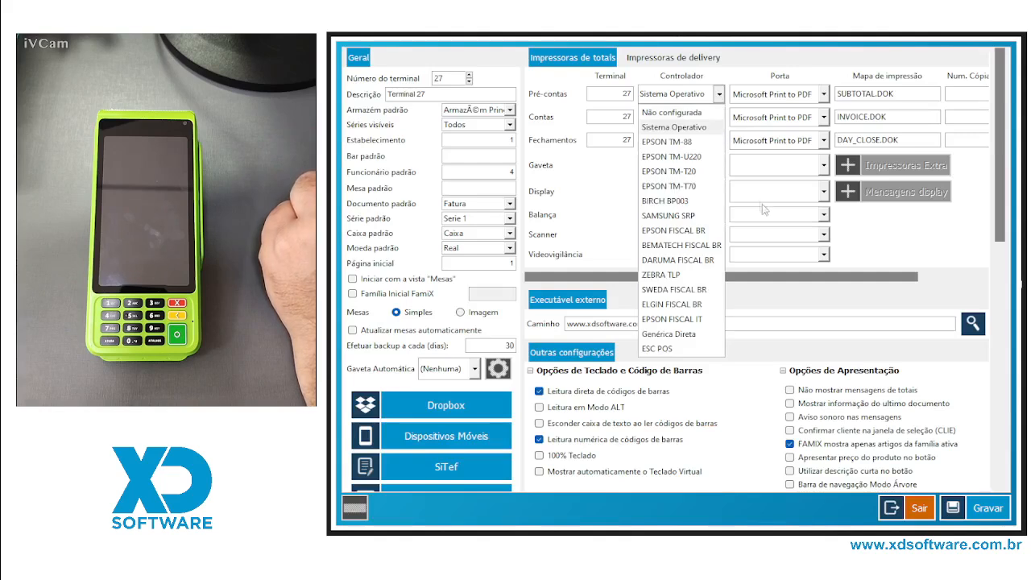
pyautogui.click(691, 112)
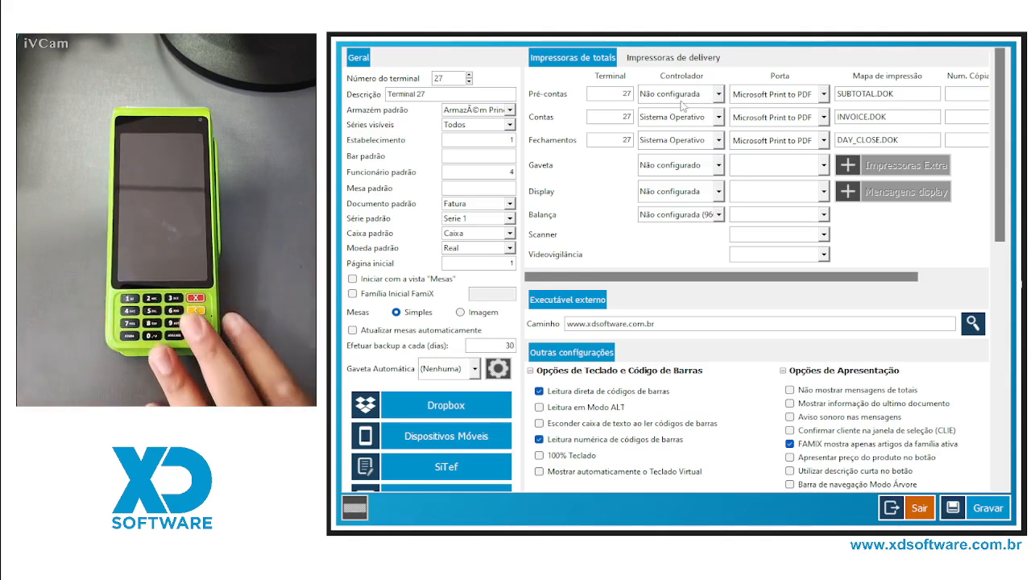
pyautogui.click(713, 97)
pyautogui.click(684, 119)
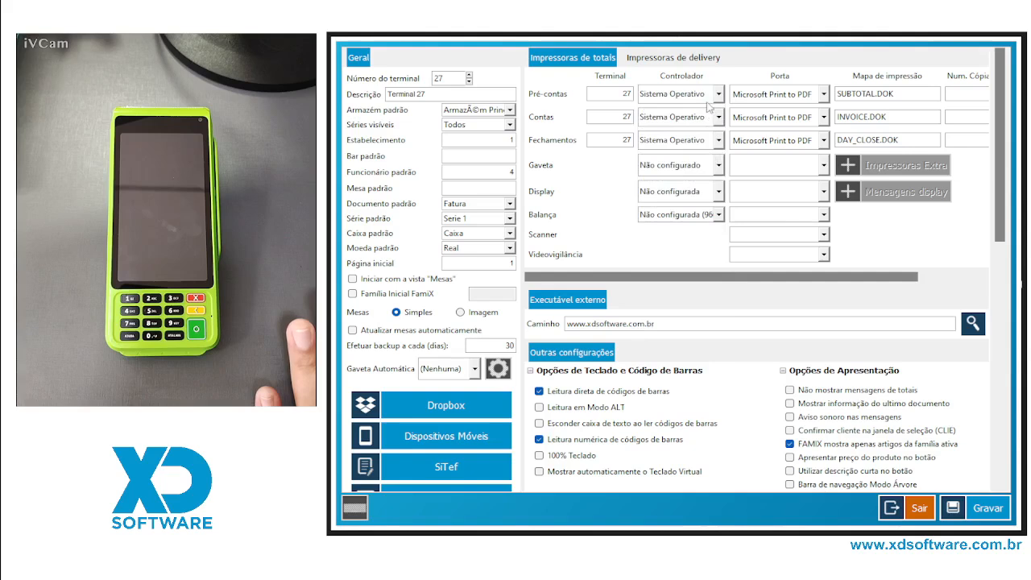
pyautogui.click(920, 501)
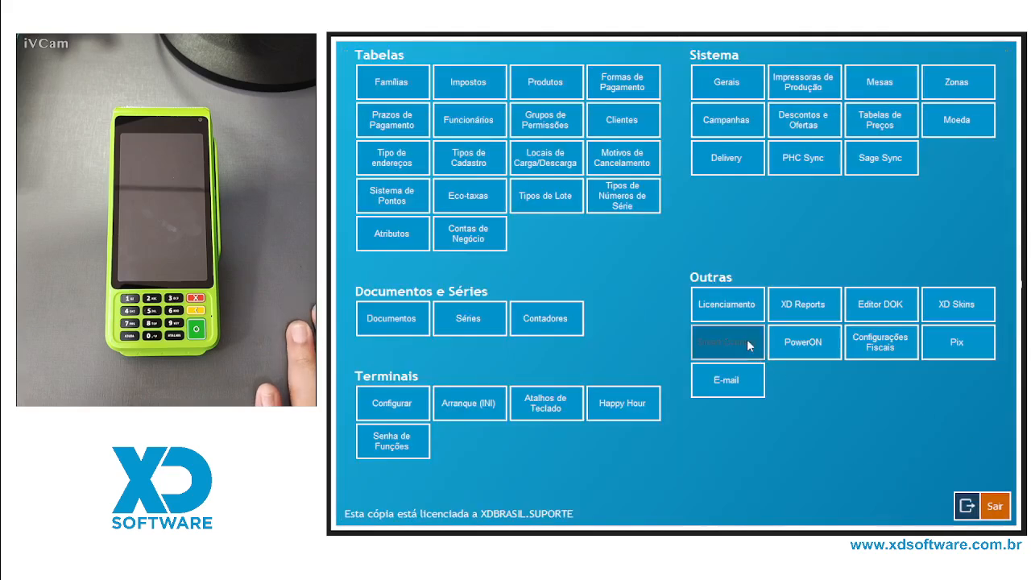
# - Create a Smart Connect application for XD Orders on Terminal 27, enter its password, and set the mobile print module to Sem formatação
pyautogui.click(747, 340)
pyautogui.click(462, 513)
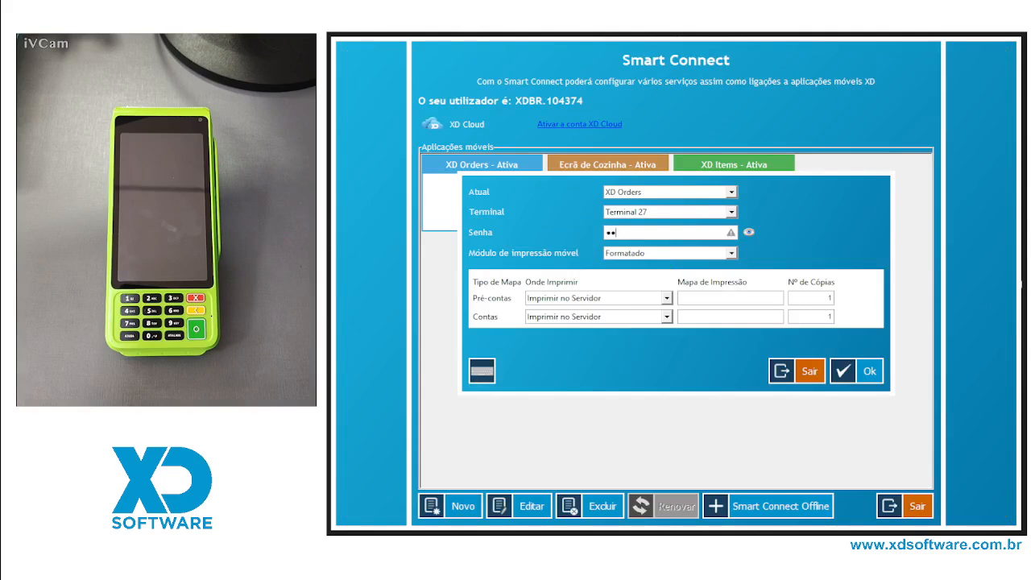
pyautogui.click(748, 232)
pyautogui.click(729, 253)
pyautogui.click(633, 283)
# - Set both the Pré-contas and Contas print locations to Imprimir no Terminal Móvel
pyautogui.click(667, 298)
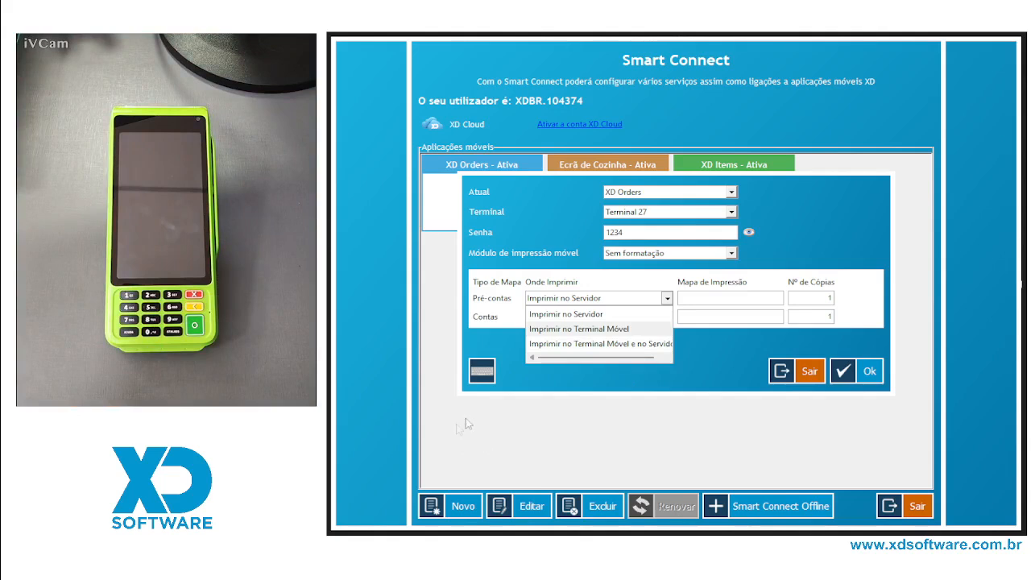
pyautogui.click(597, 330)
pyautogui.click(647, 320)
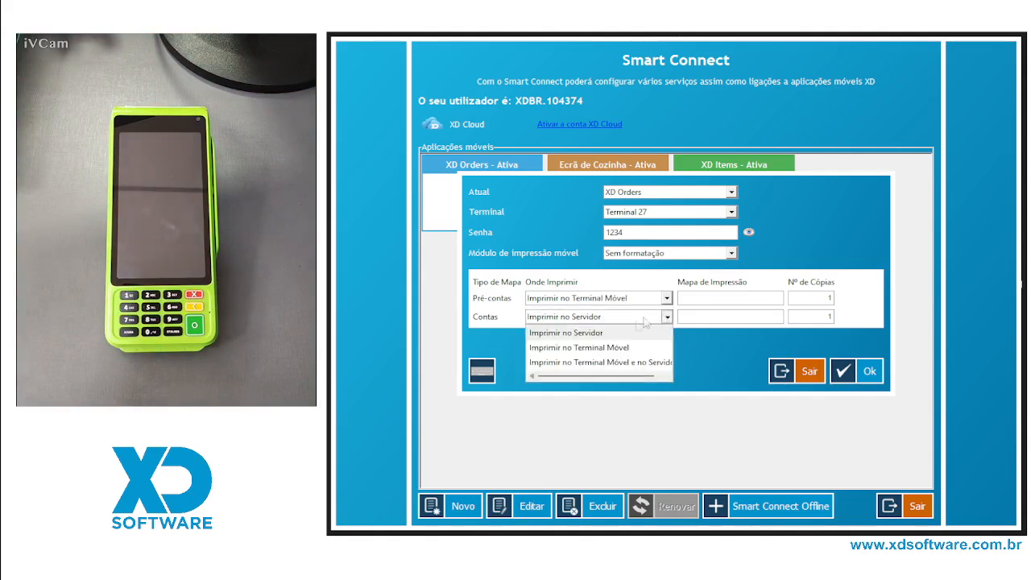
pyautogui.click(612, 343)
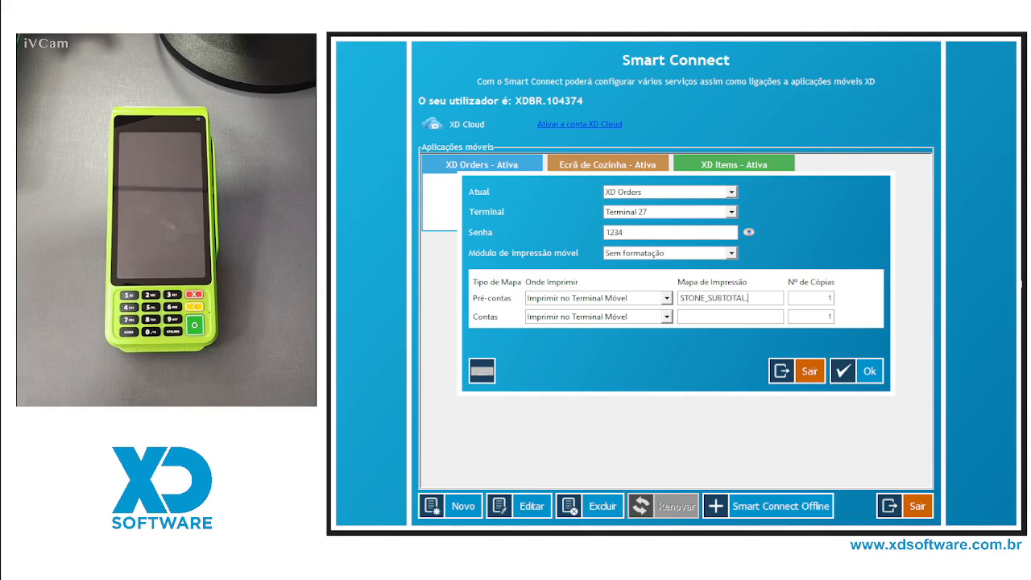
# - Set the print maps to stone_subtotal.dok for Pré-contas and stone_invoice.dok for Contas, save the application, and select its new card
pyautogui.press('BackSpace')
pyautogui.press('BackSpace')
pyautogui.press('BackSpace')
pyautogui.press('BackSpace')
pyautogui.press('BackSpace')
pyautogui.press('BackSpace')
pyautogui.press('BackSpace')
pyautogui.press('BackSpace')
pyautogui.press('BackSpace')
pyautogui.press('BackSpace')
pyautogui.press('BackSpace')
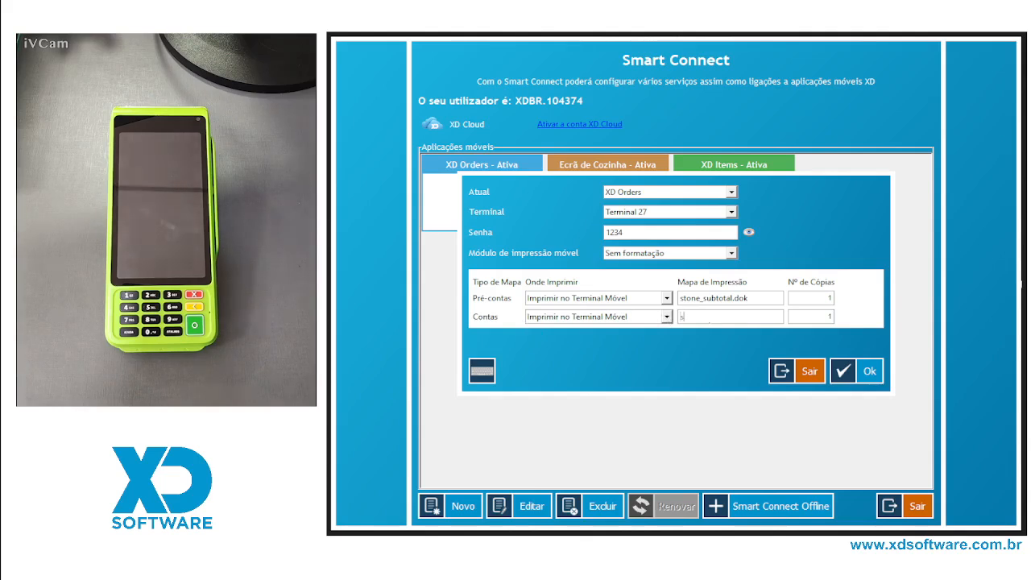
pyautogui.write('_invoice.dok')
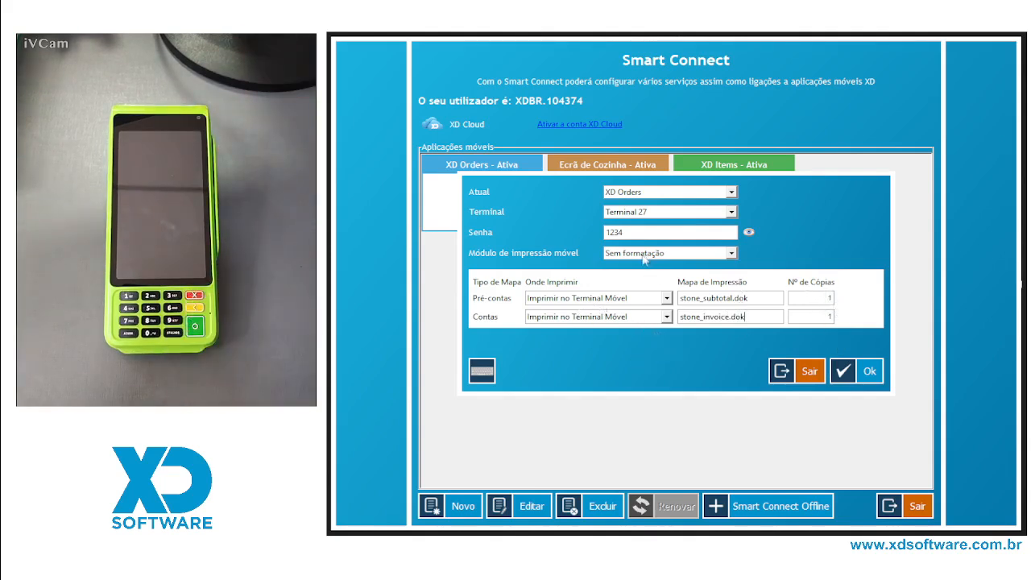
pyautogui.doubleClick(629, 231)
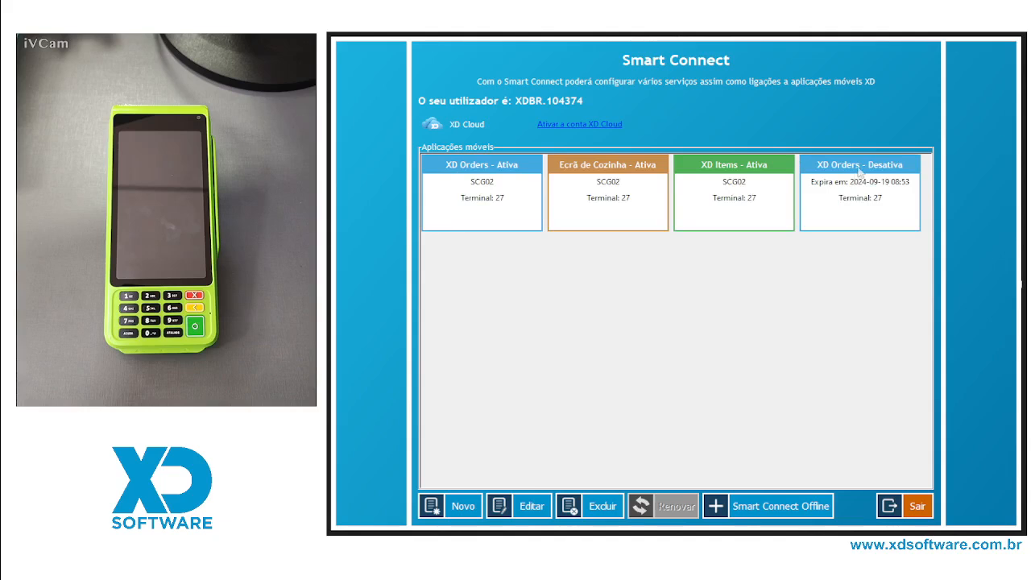
pyautogui.click(877, 194)
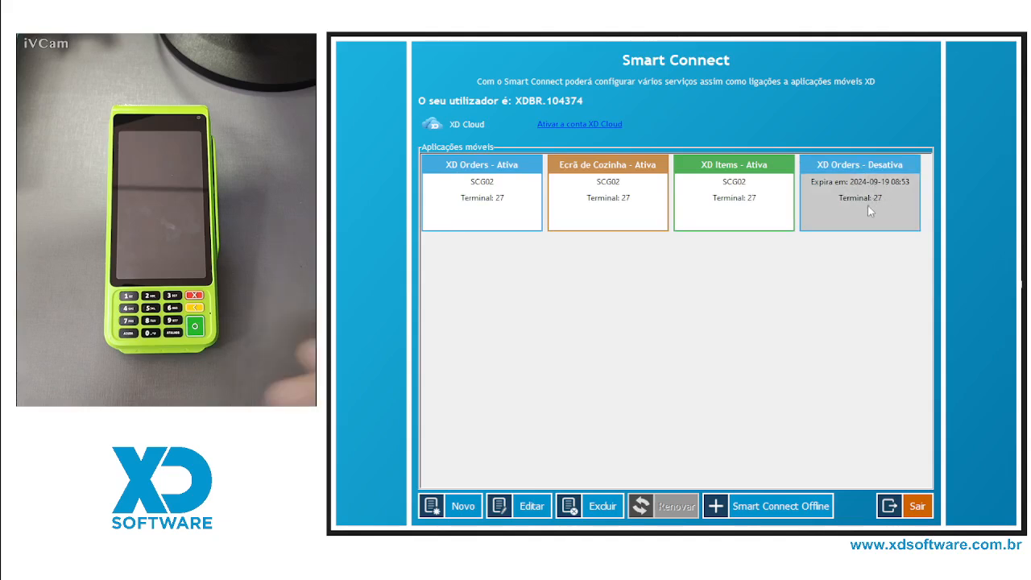
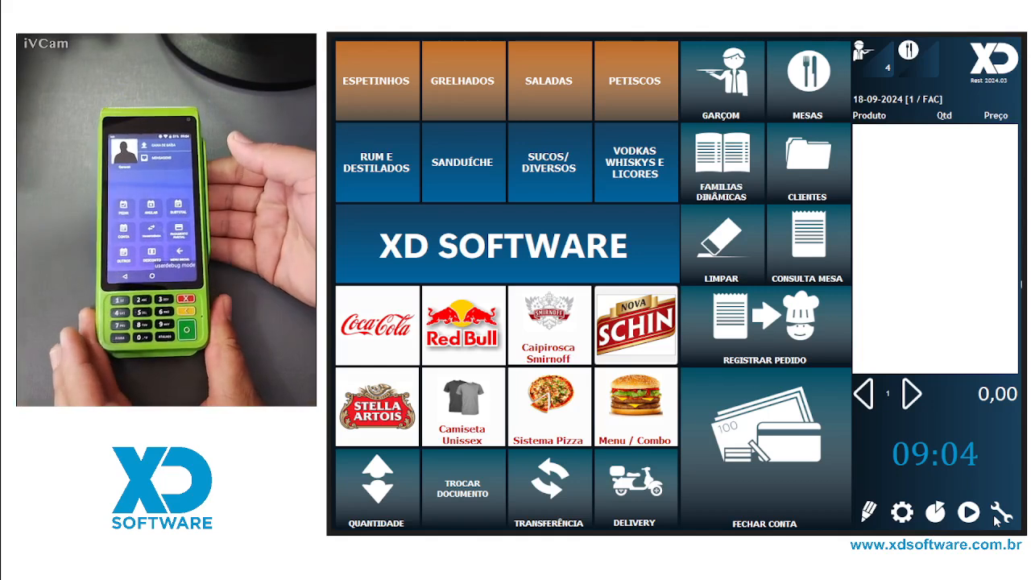
# - Return to the Smart Connect mobile applications from the system configuration and start a new application
pyautogui.click(999, 514)
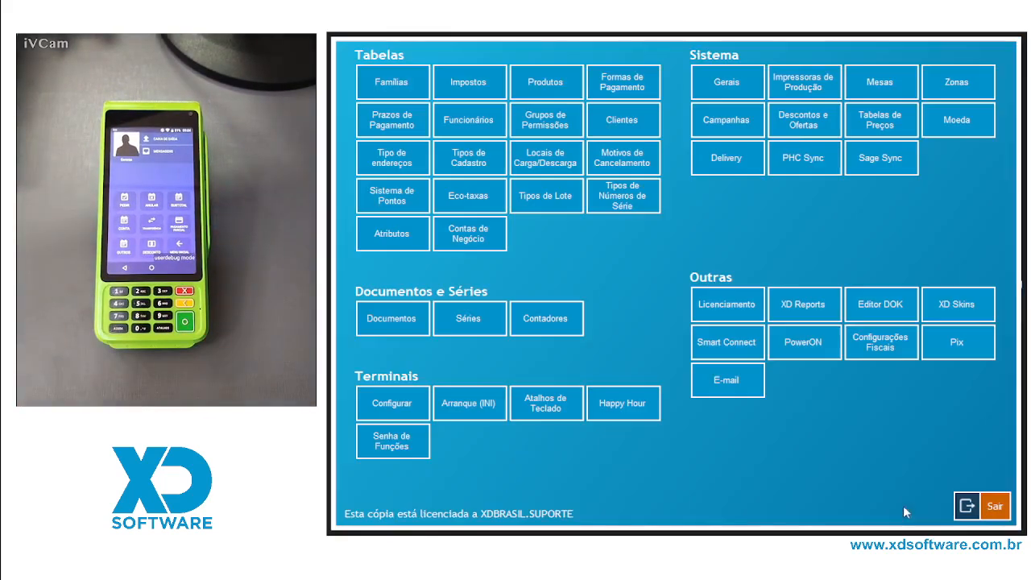
pyautogui.click(734, 345)
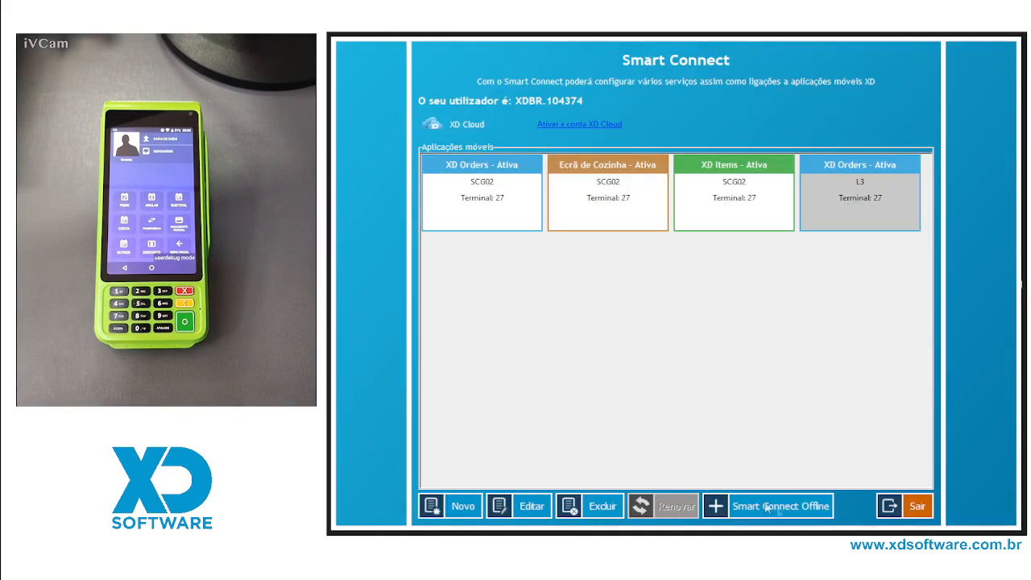
pyautogui.click(456, 515)
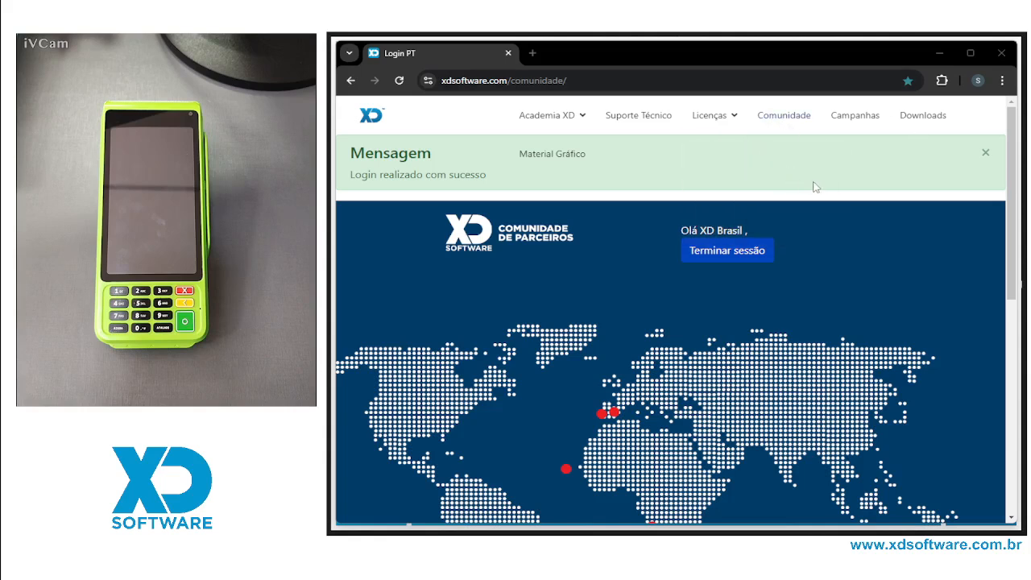
# - In the browser, open the license order form on the XD partner community site and choose Nova Licença as the license type
pyautogui.moveTo(732, 127)
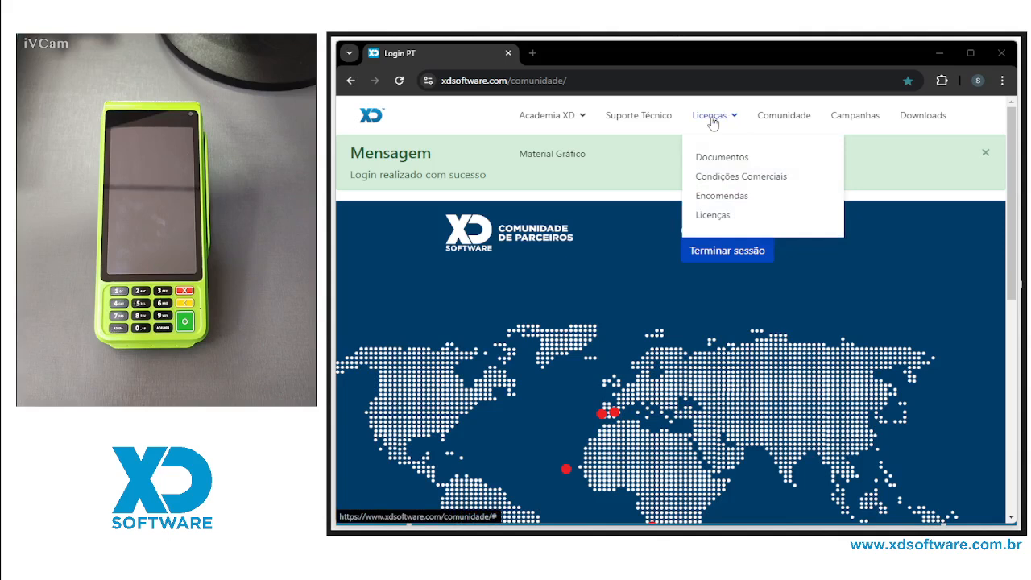
pyautogui.click(730, 201)
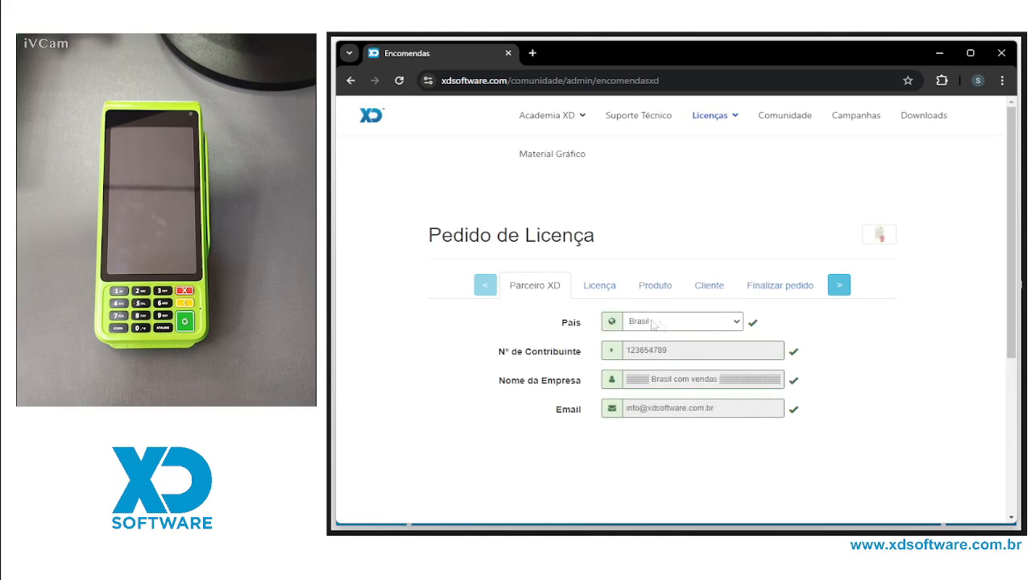
pyautogui.click(605, 288)
pyautogui.scroll(-2, 772, 410)
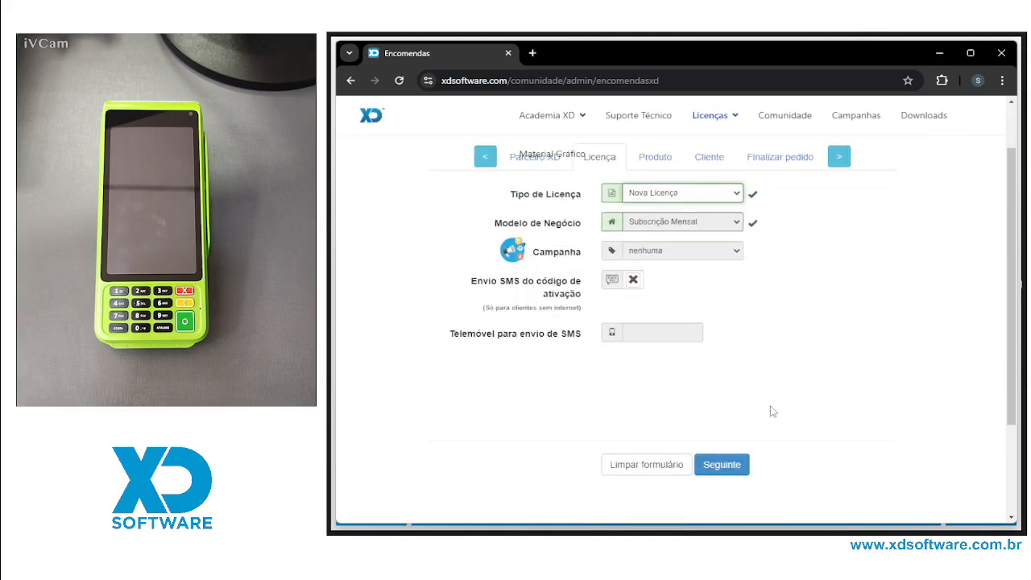
pyautogui.moveTo(1015, 276); pyautogui.dragTo(1018, 266)
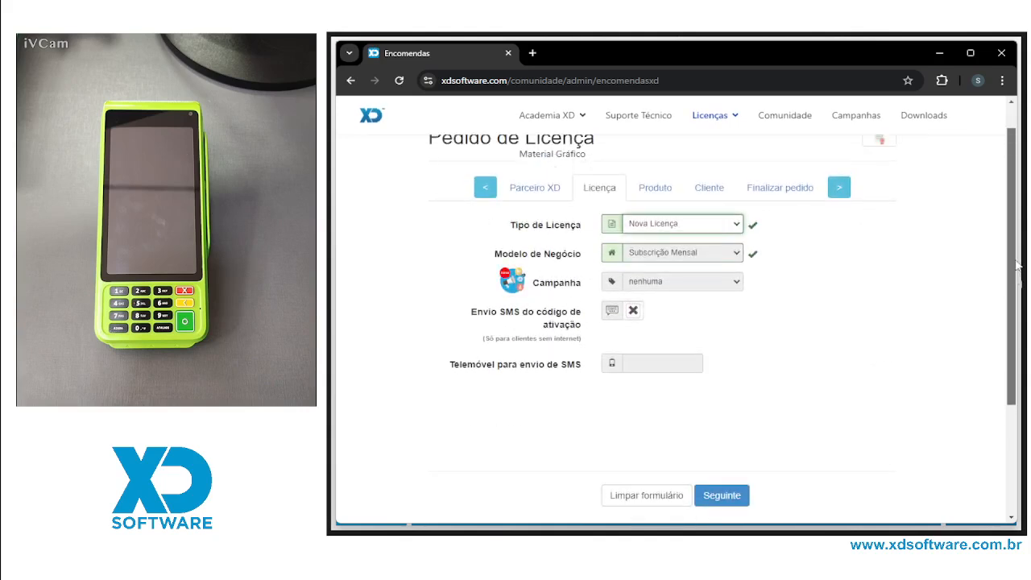
pyautogui.click(738, 225)
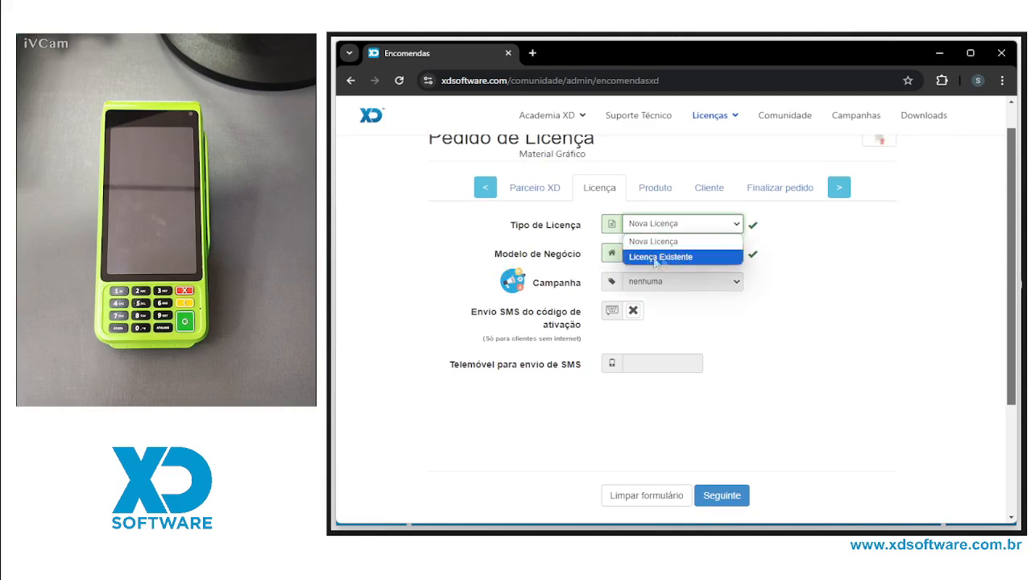
pyautogui.click(657, 242)
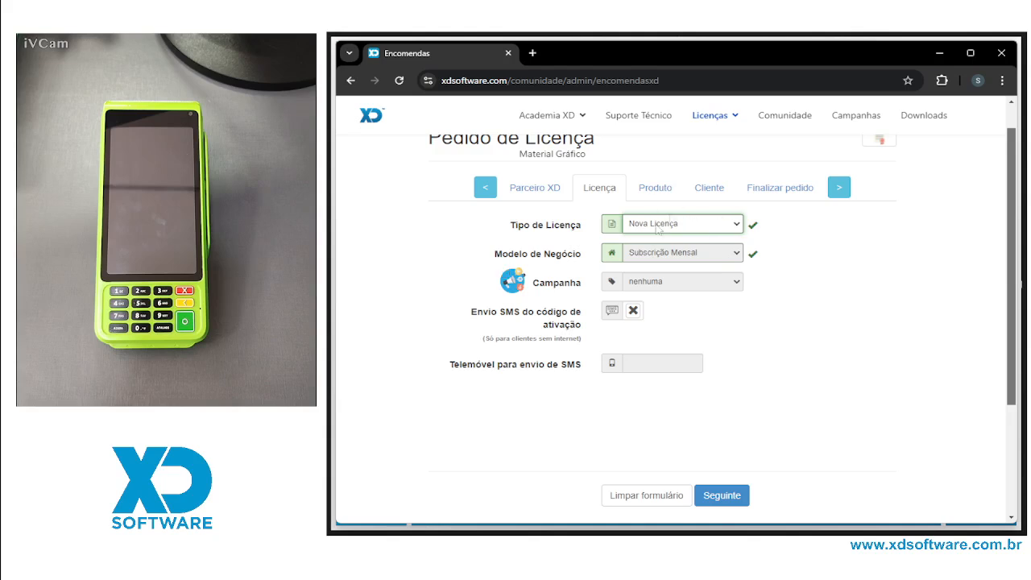
# - Choose XD REST as the order's product and add one XD REST extra station at the same address
pyautogui.click(656, 197)
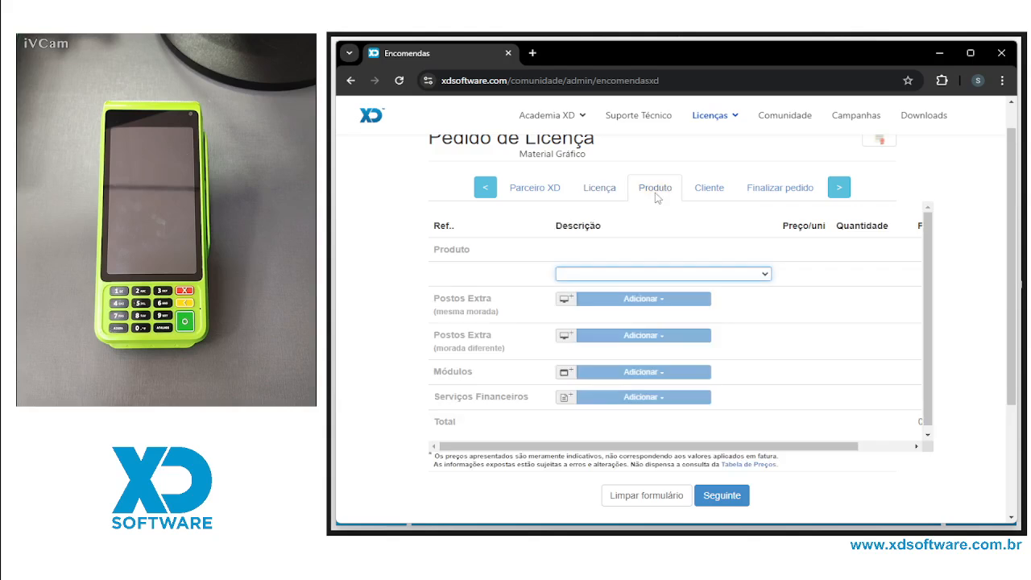
pyautogui.click(750, 276)
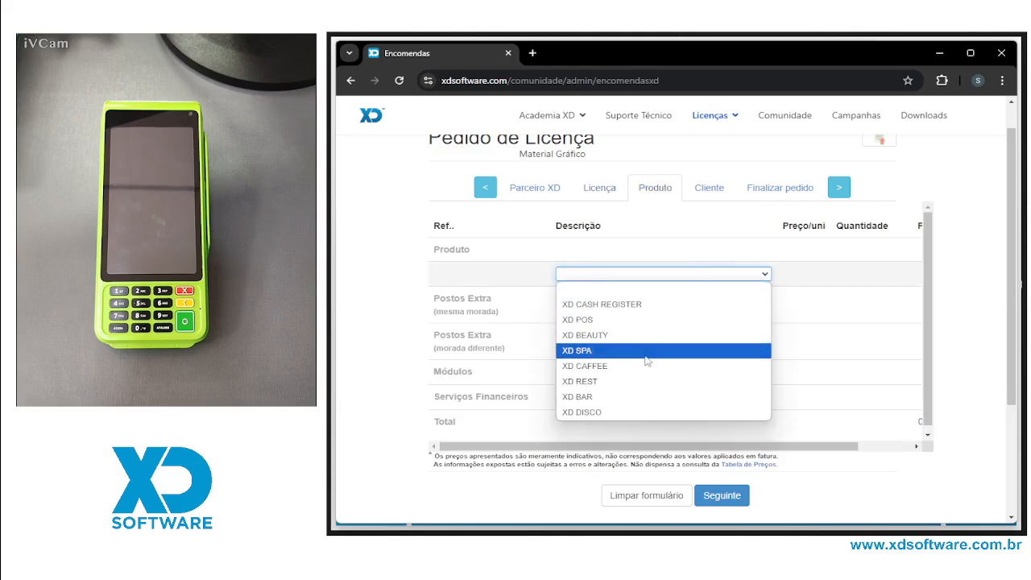
pyautogui.click(644, 381)
pyautogui.click(645, 299)
pyautogui.scroll(-2, 643, 241)
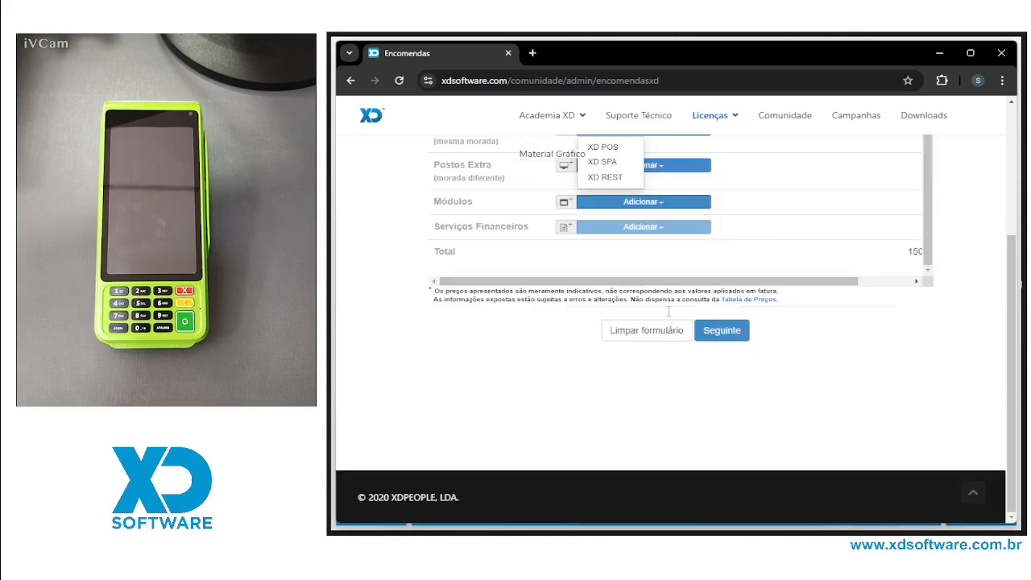
pyautogui.scroll(3, 645, 210)
pyautogui.click(617, 312)
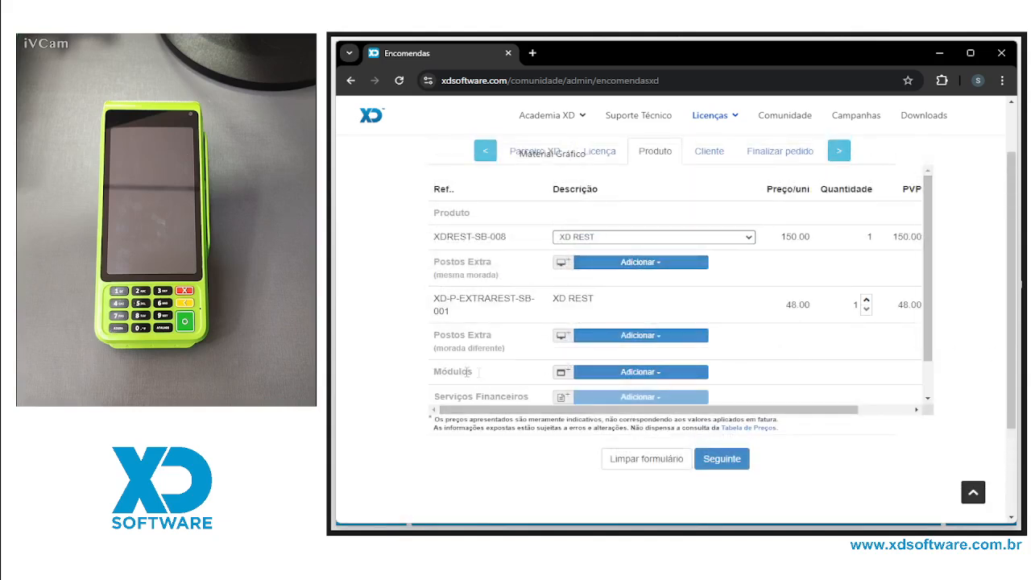
# - Add the Impressão XD Orders module to the license order and review the order lines
pyautogui.scroll(-1, 476, 369)
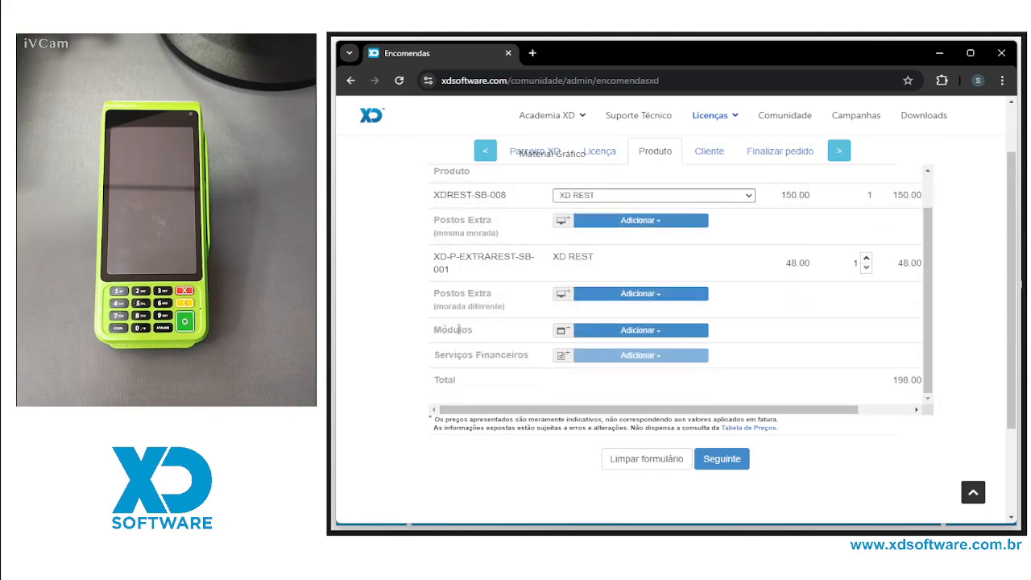
pyautogui.click(575, 330)
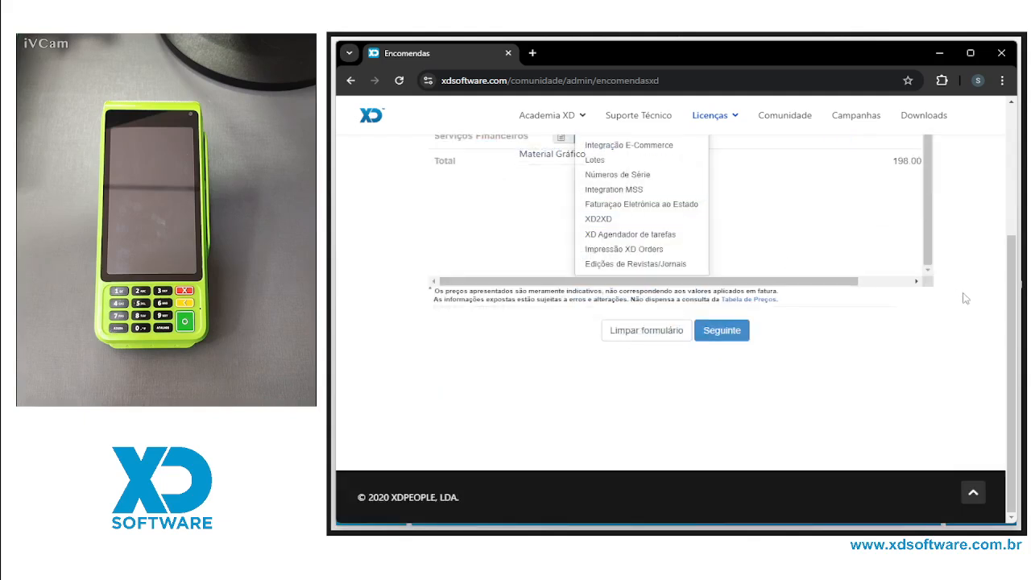
pyautogui.scroll(2, 966, 298)
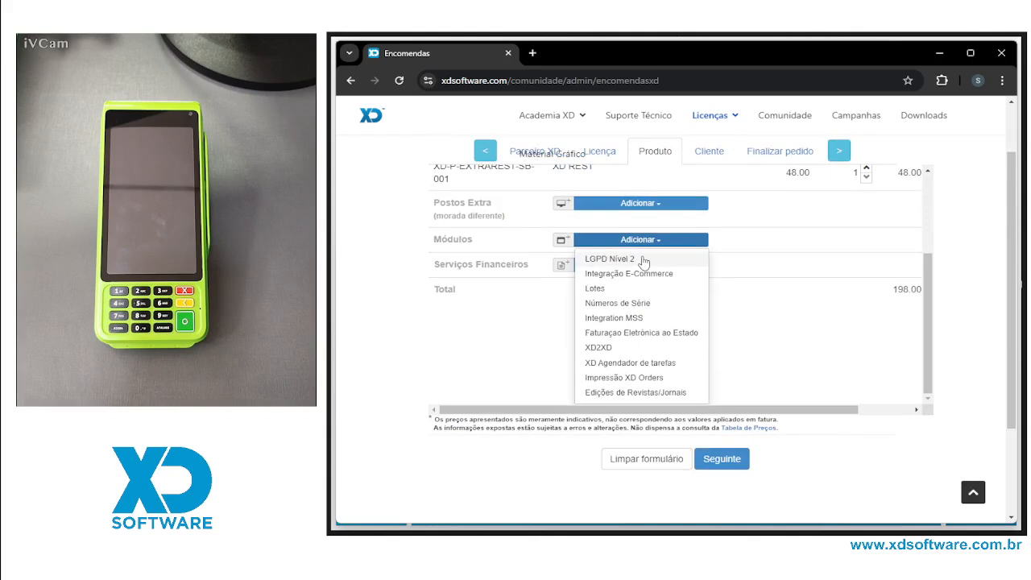
pyautogui.click(659, 378)
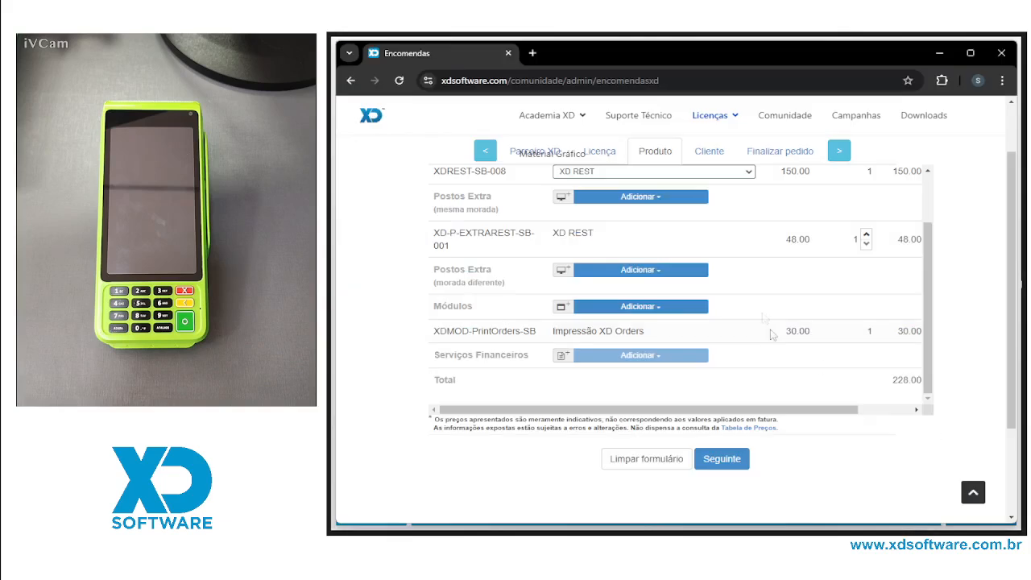
pyautogui.scroll(2, 774, 326)
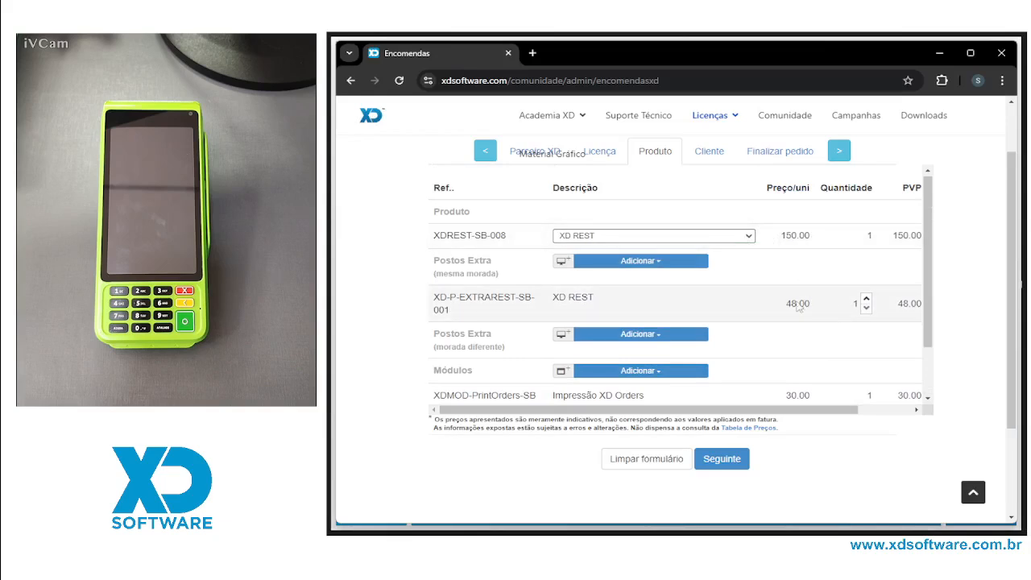
pyautogui.scroll(-1, 799, 304)
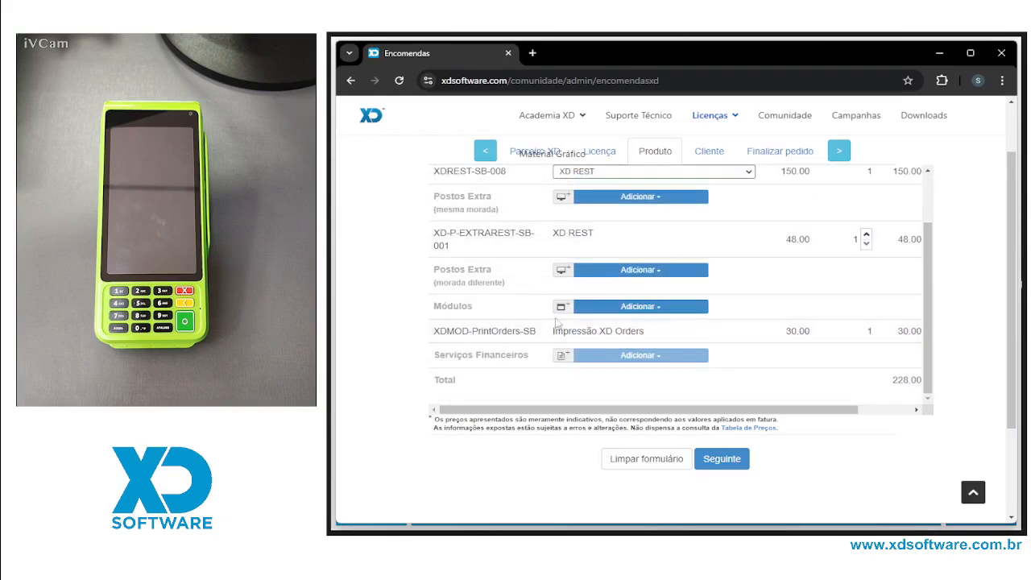
# - Go through the order's client and finalization sections without filling them in or confirming the order
pyautogui.click(720, 466)
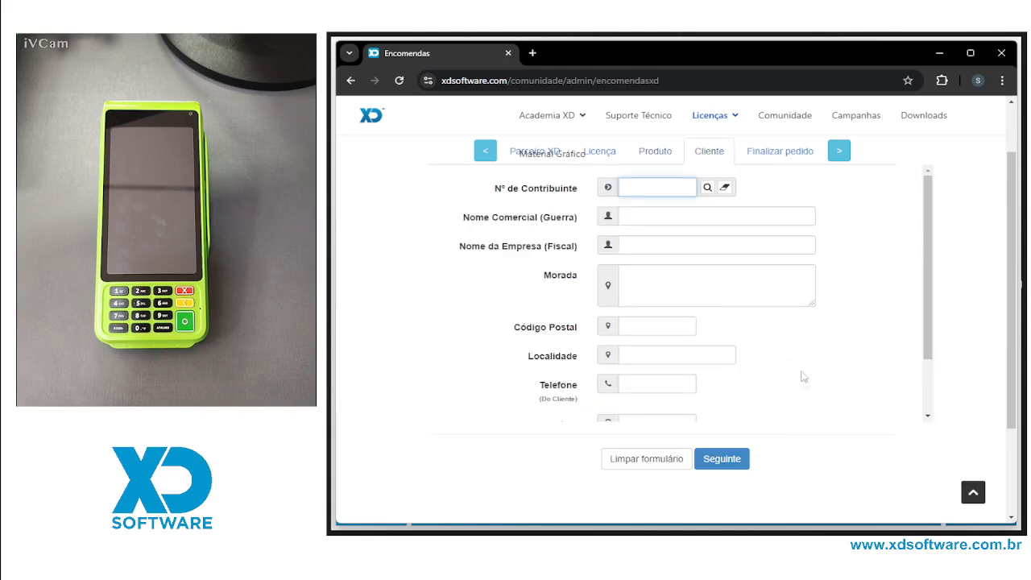
pyautogui.click(737, 461)
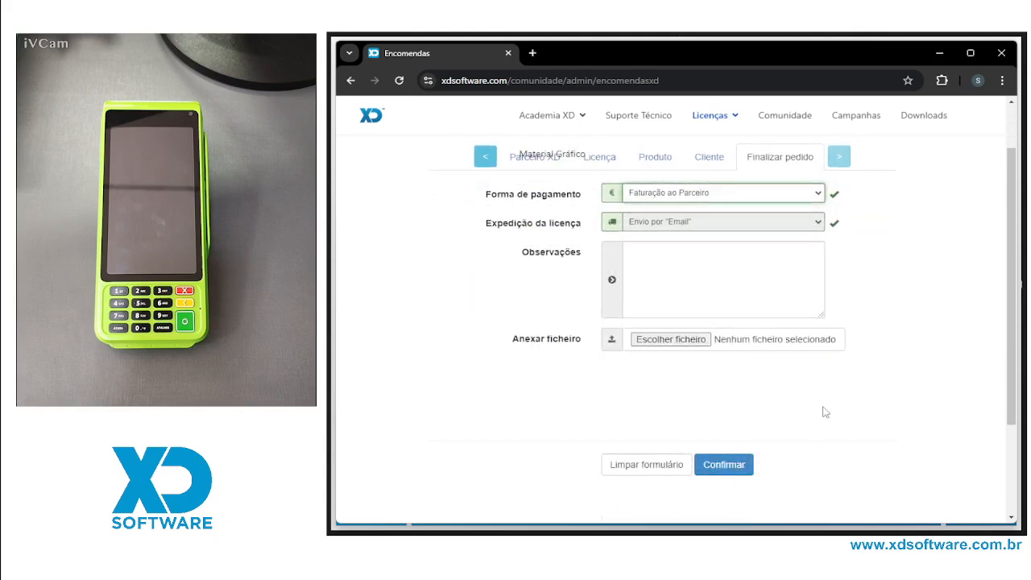
pyautogui.scroll(2, 823, 409)
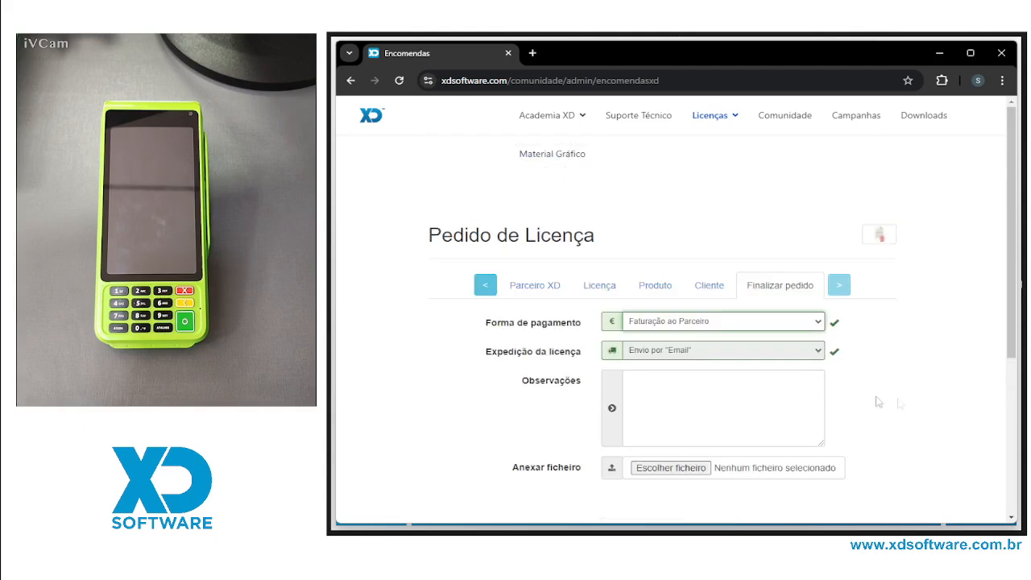
# - Change the order's license type to Licença Existente and look up the existing license's details and modules
pyautogui.click(537, 286)
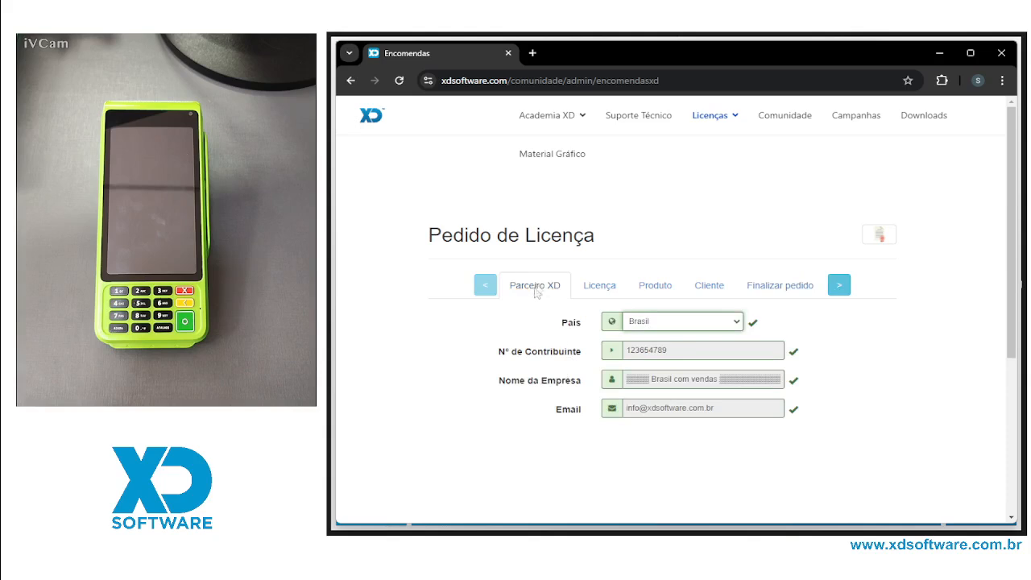
pyautogui.click(610, 289)
pyautogui.click(644, 321)
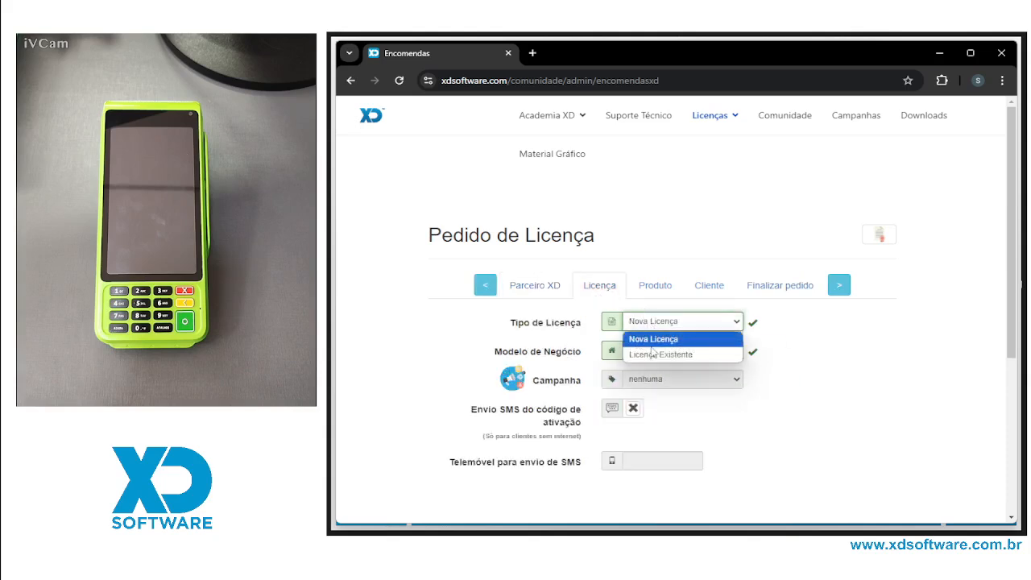
pyautogui.click(649, 351)
pyautogui.scroll(-2, 828, 389)
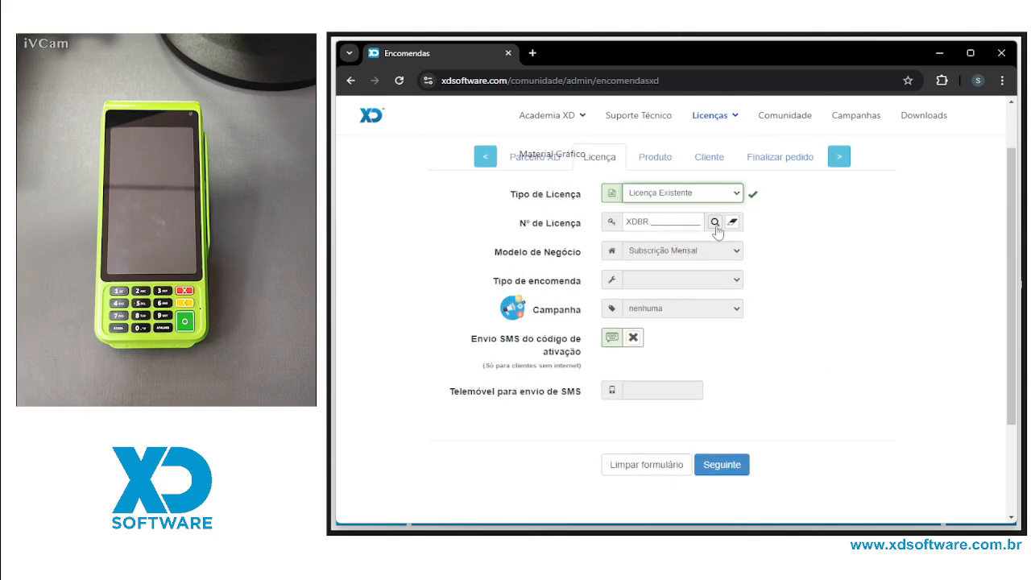
pyautogui.click(714, 222)
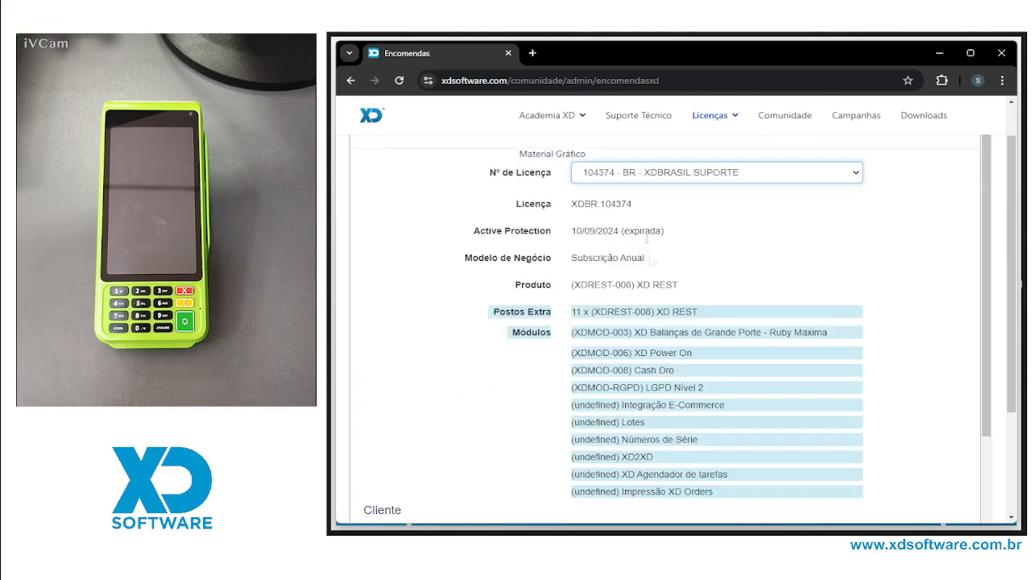
# - Choose the existing XDBRASIL.SUPORTE license with the XD CAFFEE product and fill its data into the order form
pyautogui.click(749, 180)
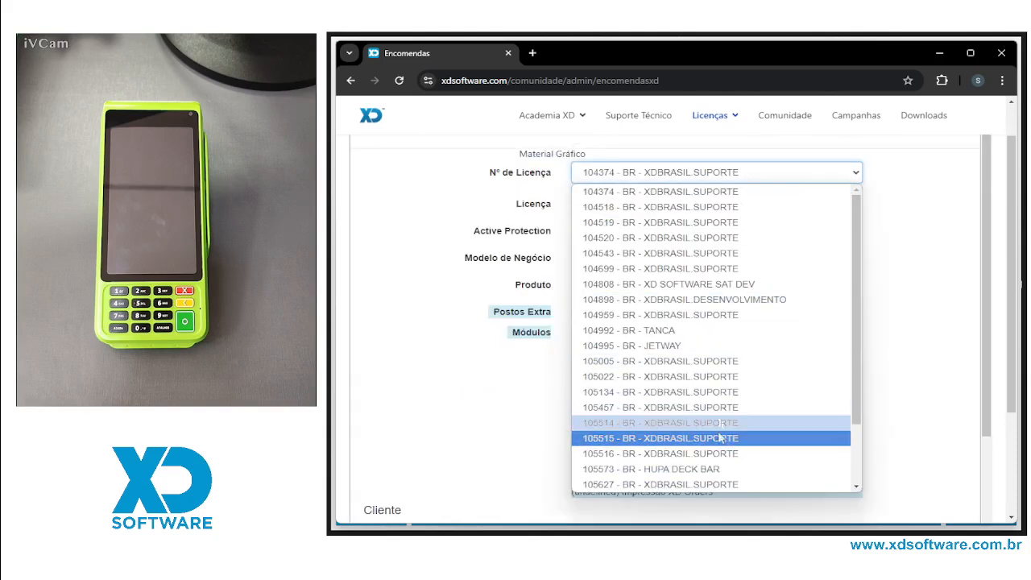
pyautogui.click(721, 406)
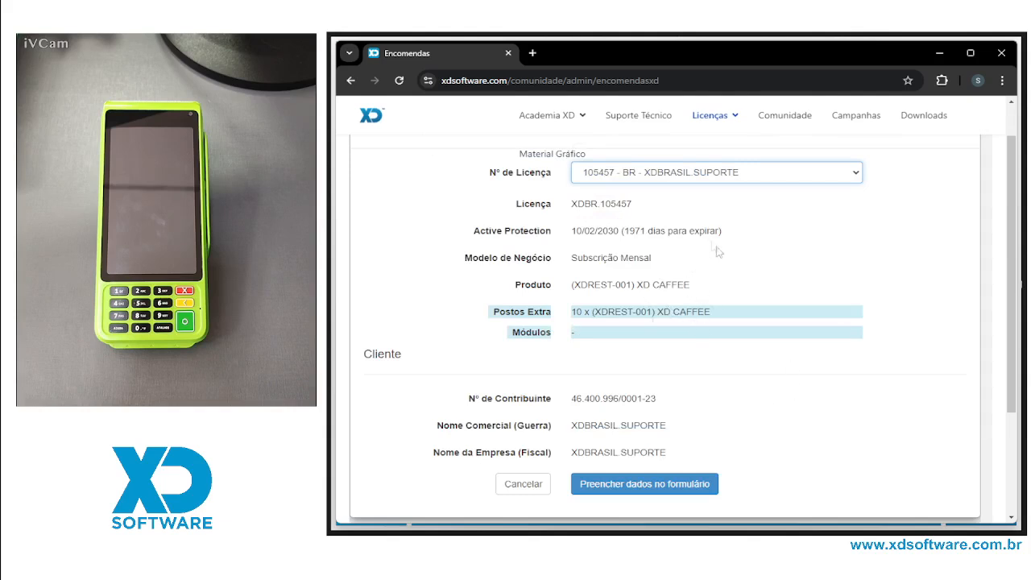
pyautogui.scroll(-2, 762, 390)
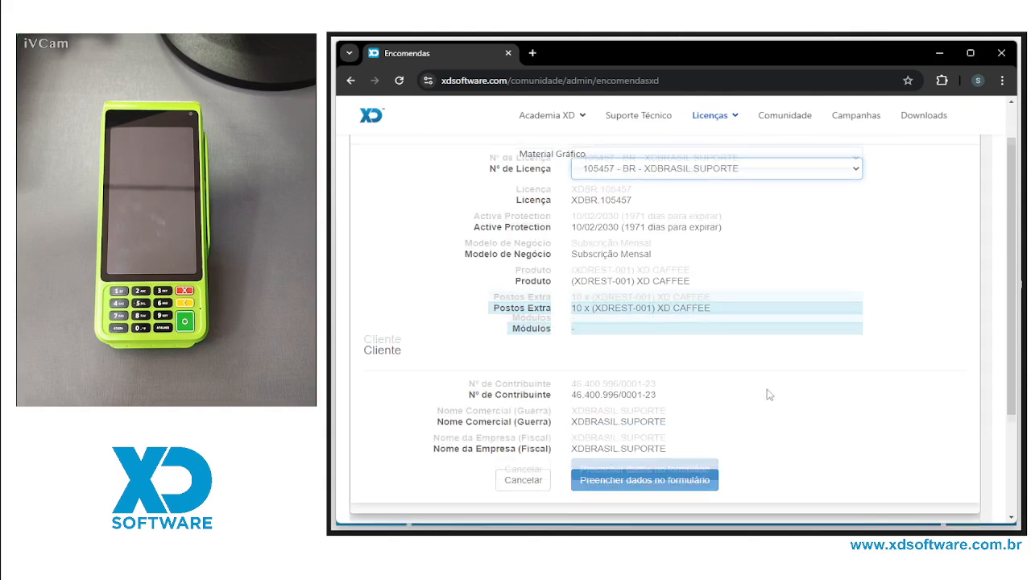
pyautogui.scroll(2, 787, 306)
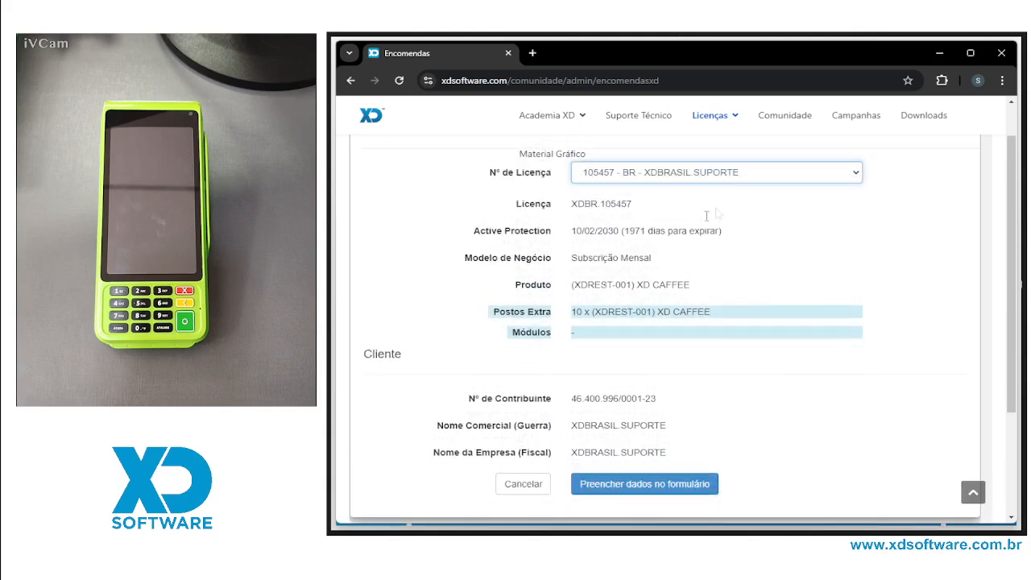
pyautogui.scroll(-2, 709, 394)
pyautogui.click(641, 431)
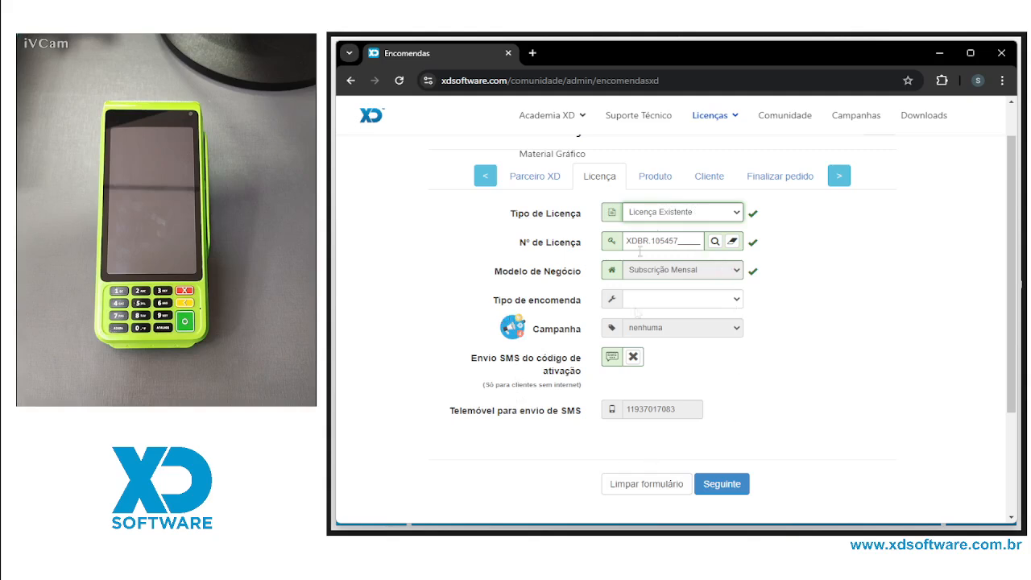
# - Review the product, extra stations and modules sections of the order for the XD CAFFEE license
pyautogui.click(669, 178)
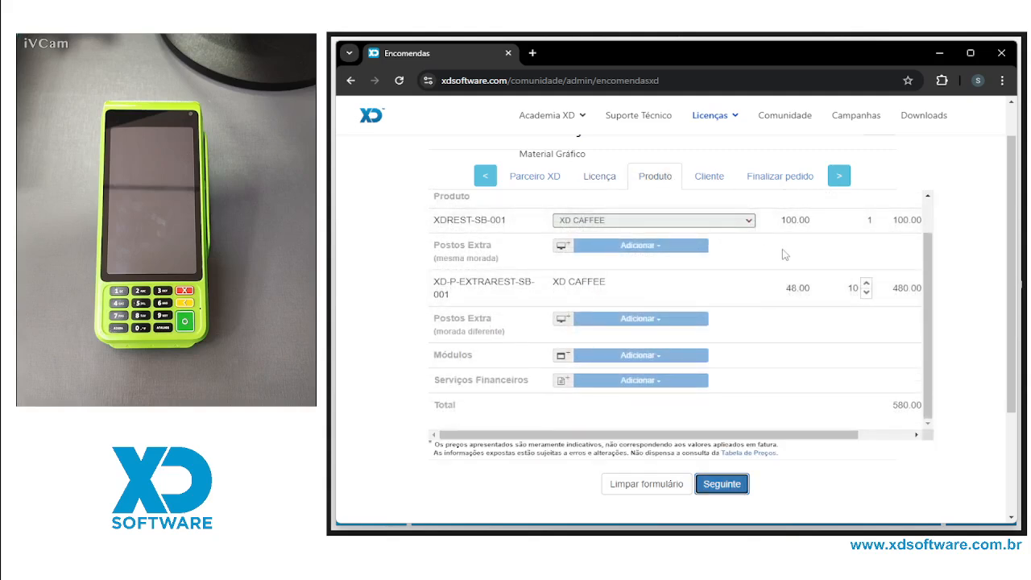
pyautogui.scroll(-1, 774, 262)
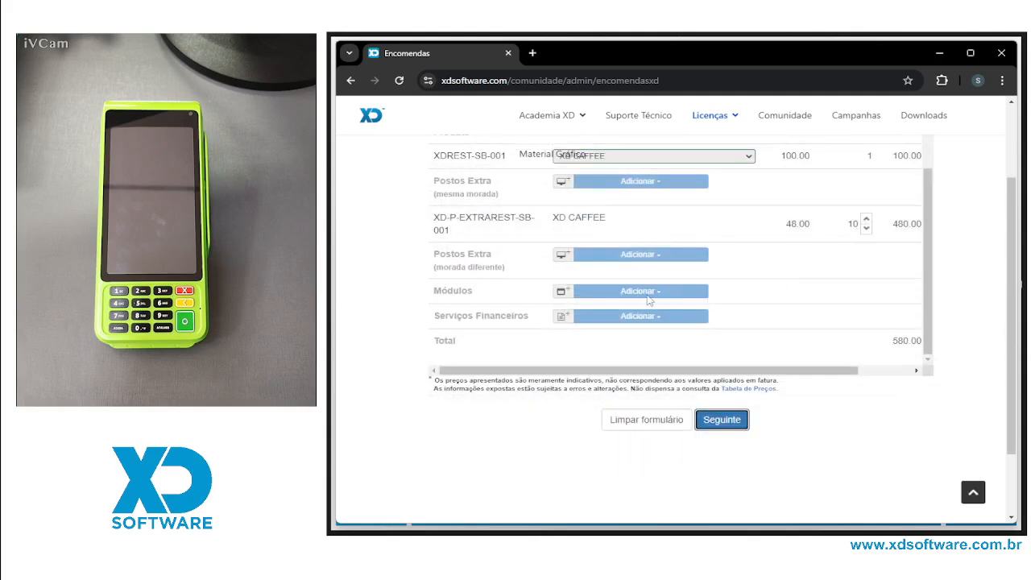
pyautogui.scroll(1, 725, 226)
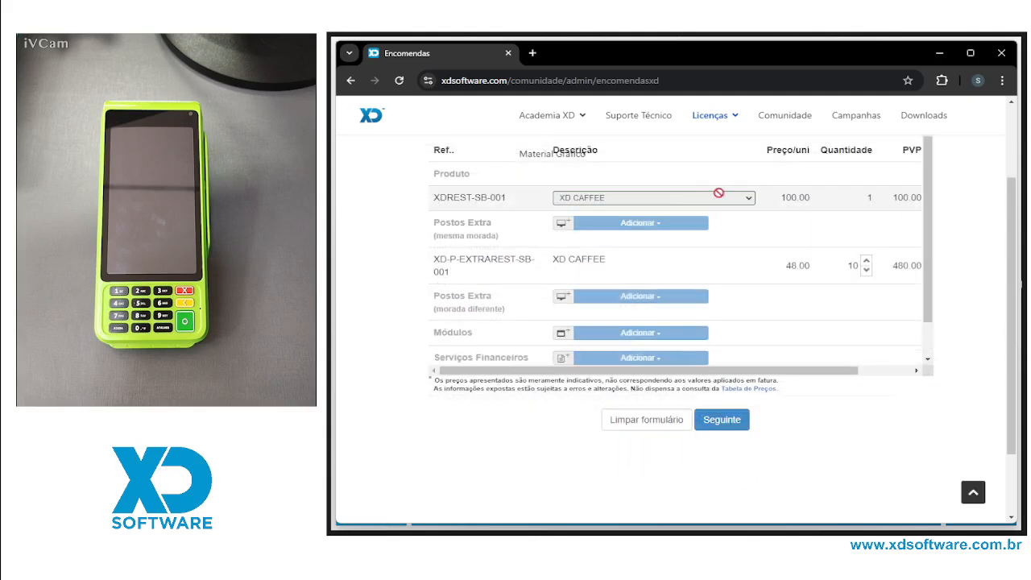
pyautogui.scroll(3, 669, 254)
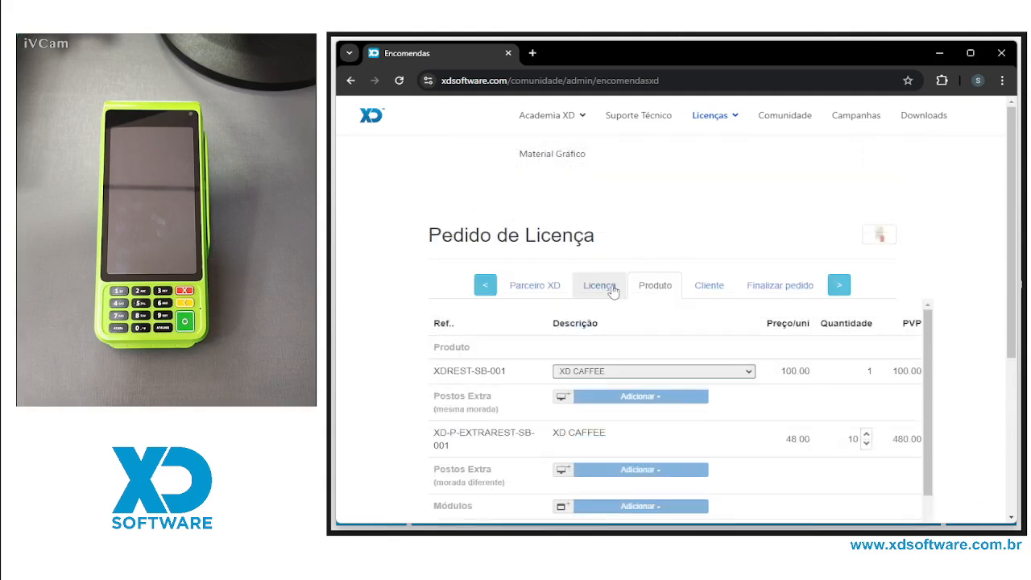
# - Look up existing licenses again, choose the XDBRASIL.SUPORTE license with XD REST, and fill its data into the order form
pyautogui.click(600, 286)
pyautogui.click(715, 351)
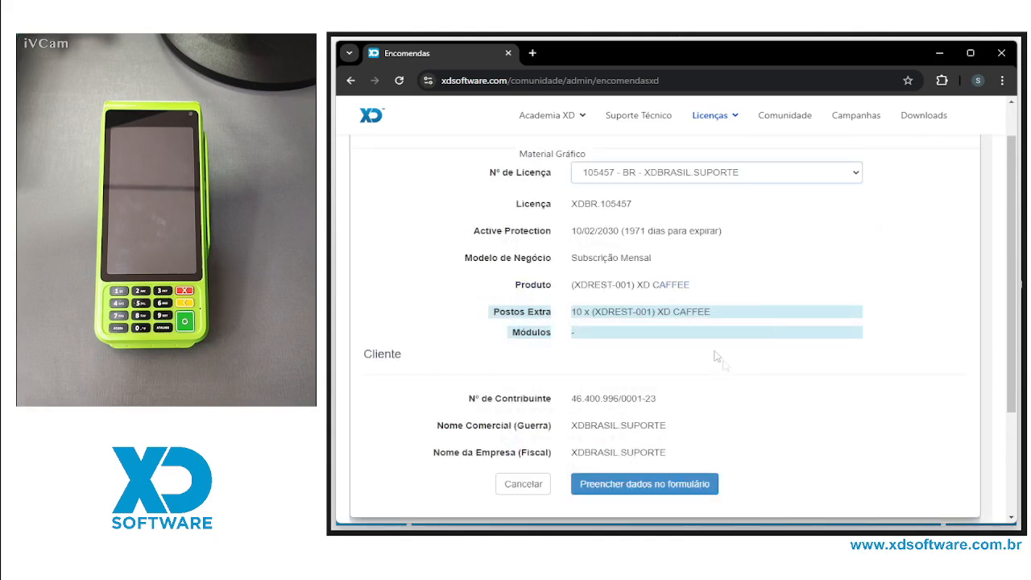
pyautogui.click(725, 174)
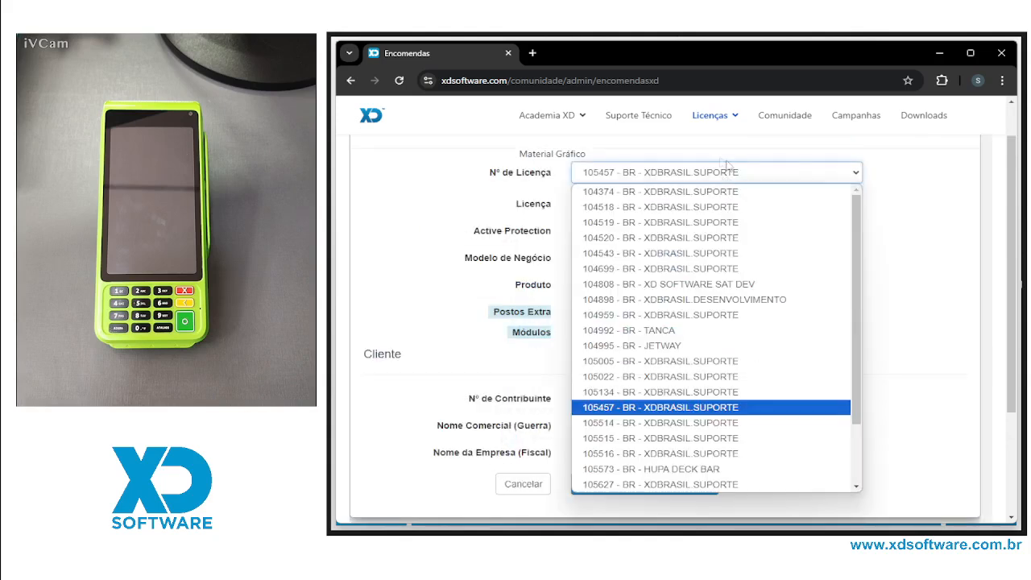
pyautogui.click(698, 196)
pyautogui.scroll(-1, 726, 367)
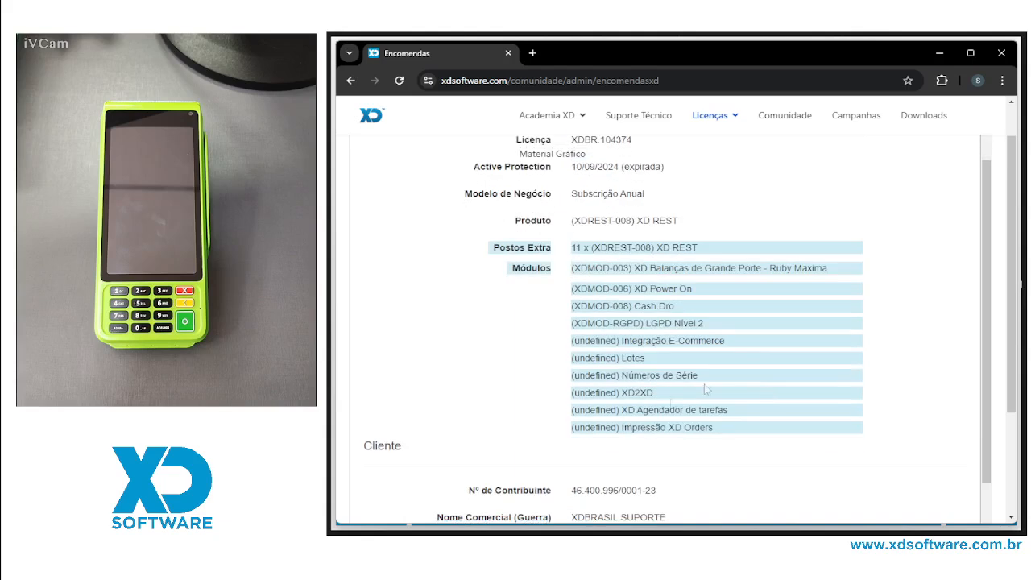
pyautogui.scroll(-1, 699, 421)
pyautogui.click(684, 508)
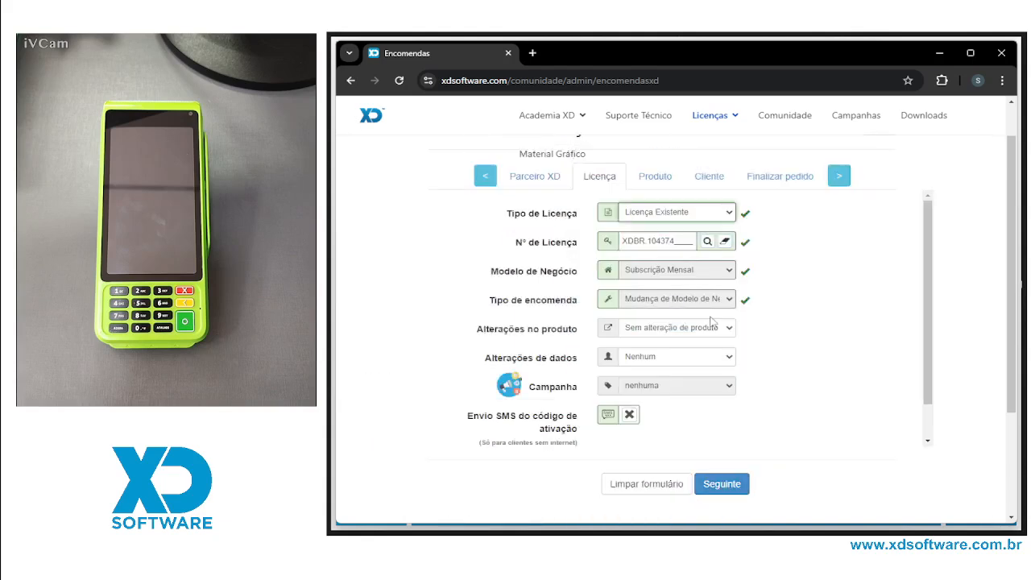
# - Review the XD REST order's product lines and its modules down to Impressão XD Orders
pyautogui.click(721, 483)
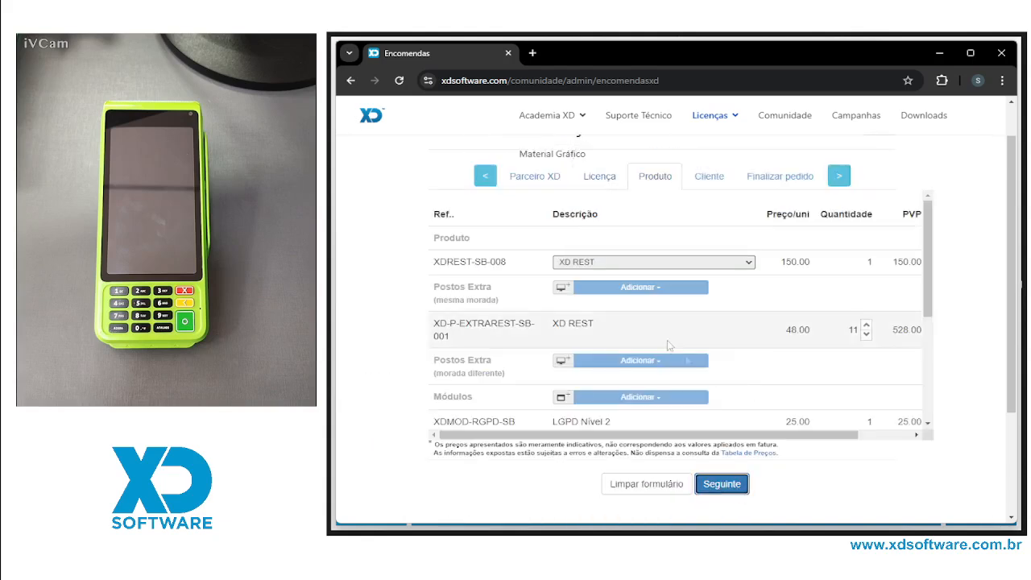
pyautogui.scroll(-2, 644, 343)
pyautogui.click(631, 272)
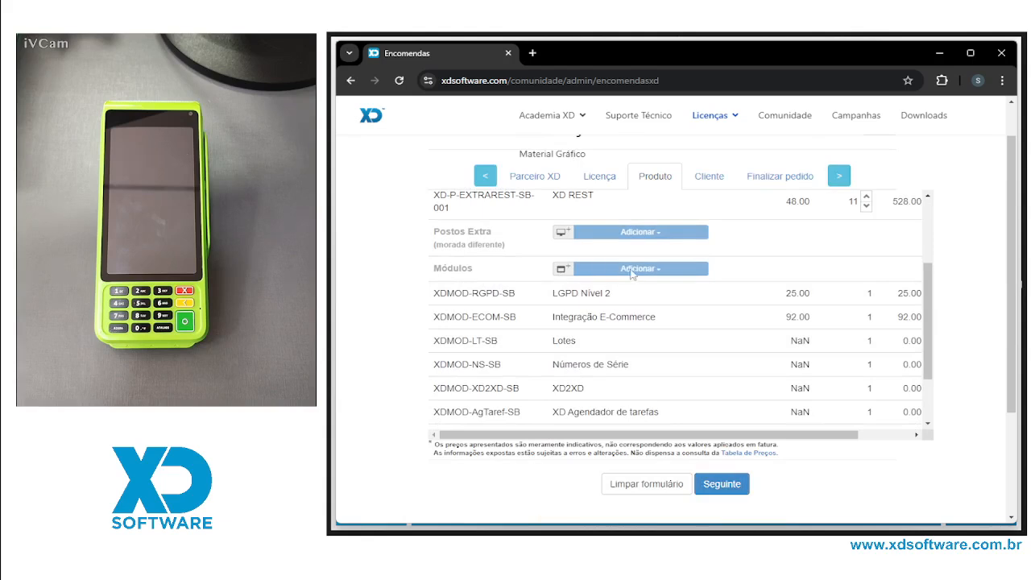
pyautogui.scroll(-1, 616, 295)
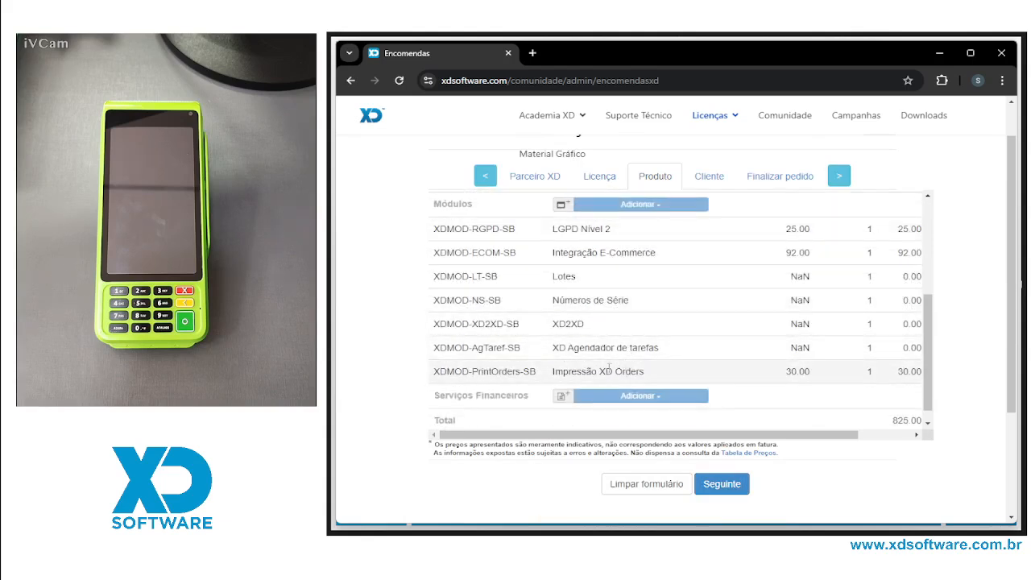
# - Go through the order's client and finalization sections without confirming, and return to the Parceiro XD section
pyautogui.click(726, 487)
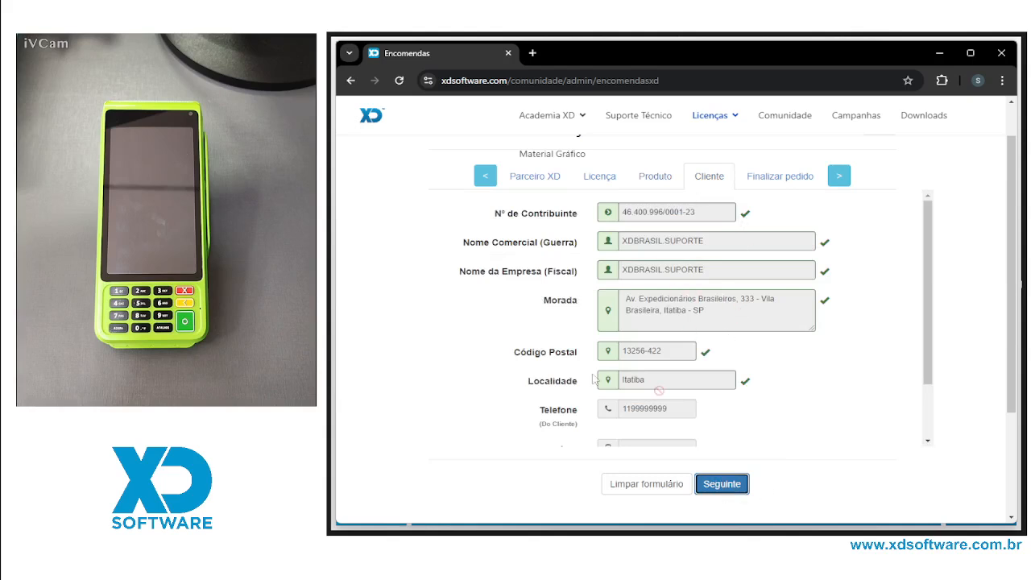
pyautogui.click(732, 487)
pyautogui.click(740, 289)
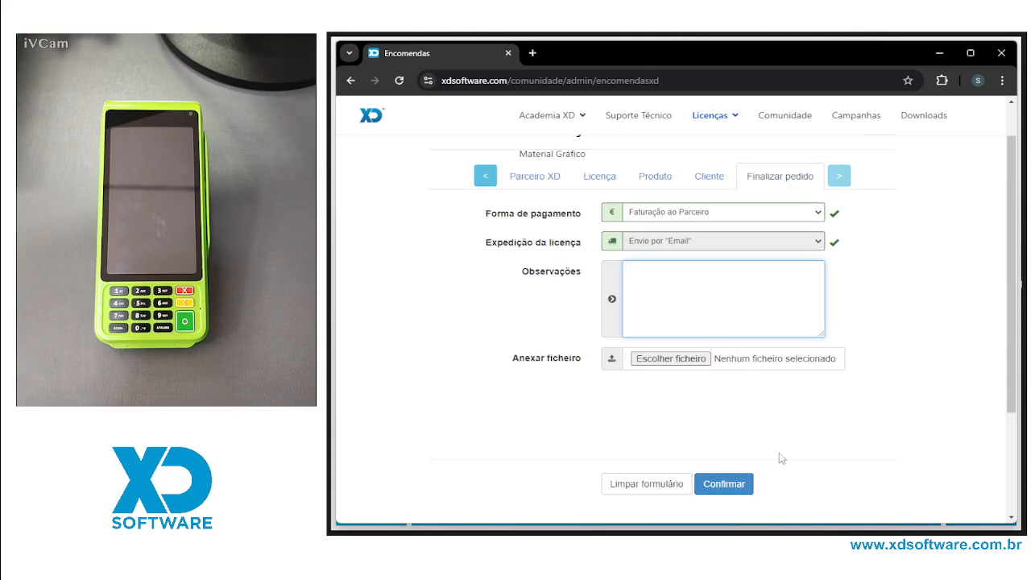
pyautogui.scroll(2, 793, 445)
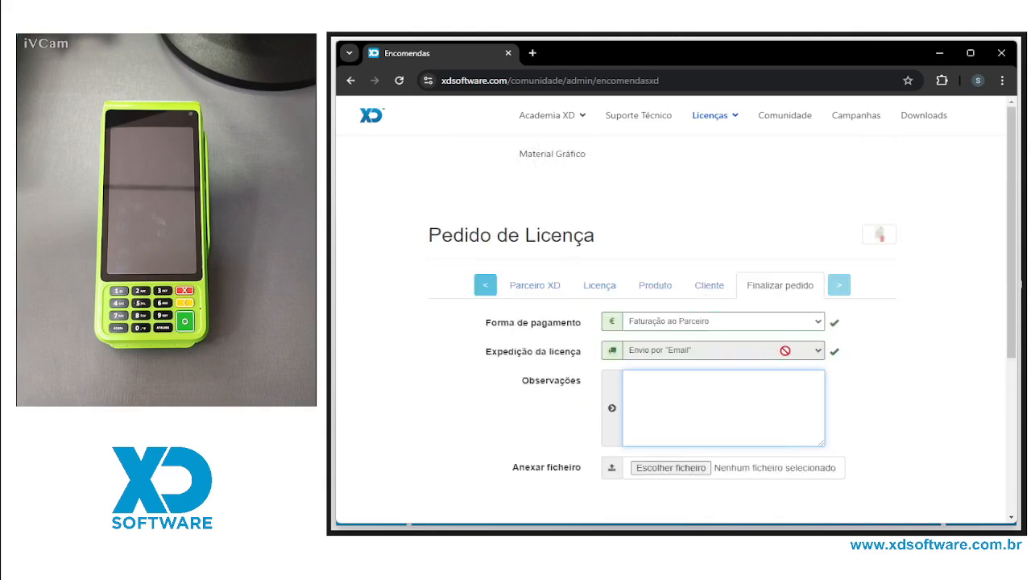
pyautogui.click(550, 287)
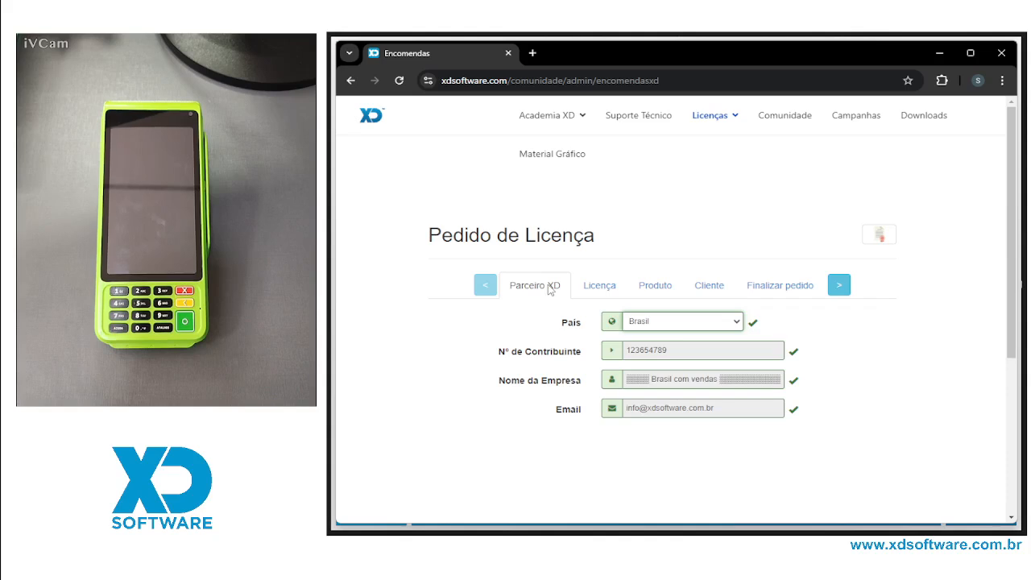
# - Switch to the XD point of sale settings, show where a license file is added under Licenciamento, and leave without adding one
pyautogui.click(939, 53)
pyautogui.click(811, 369)
pyautogui.click(912, 506)
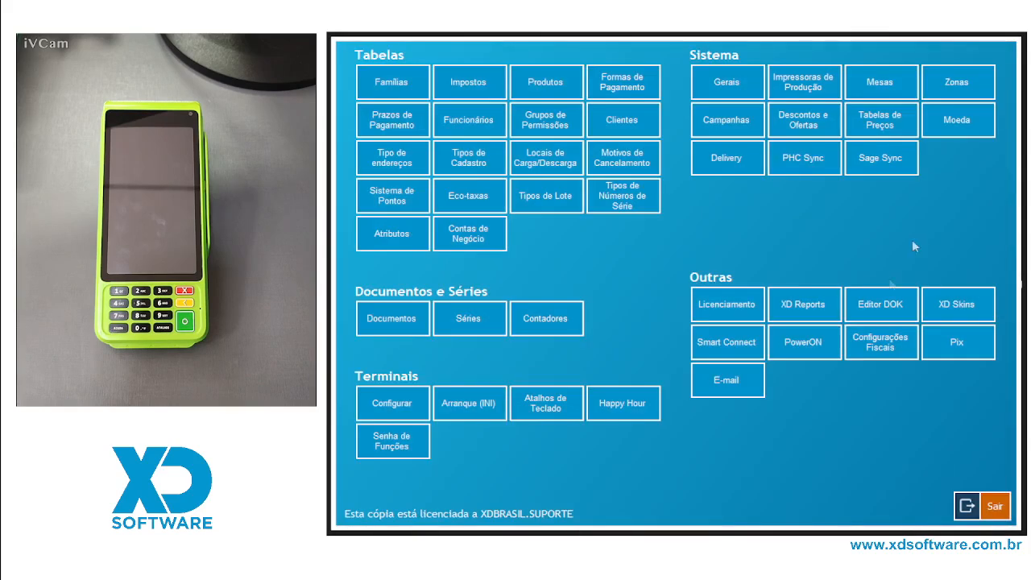
pyautogui.click(733, 304)
pyautogui.click(636, 399)
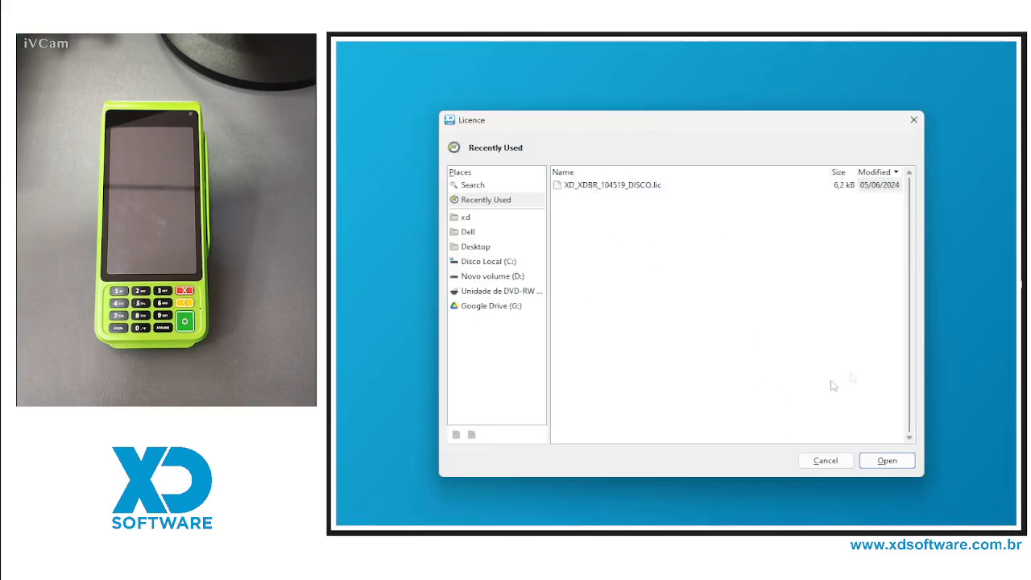
pyautogui.click(826, 461)
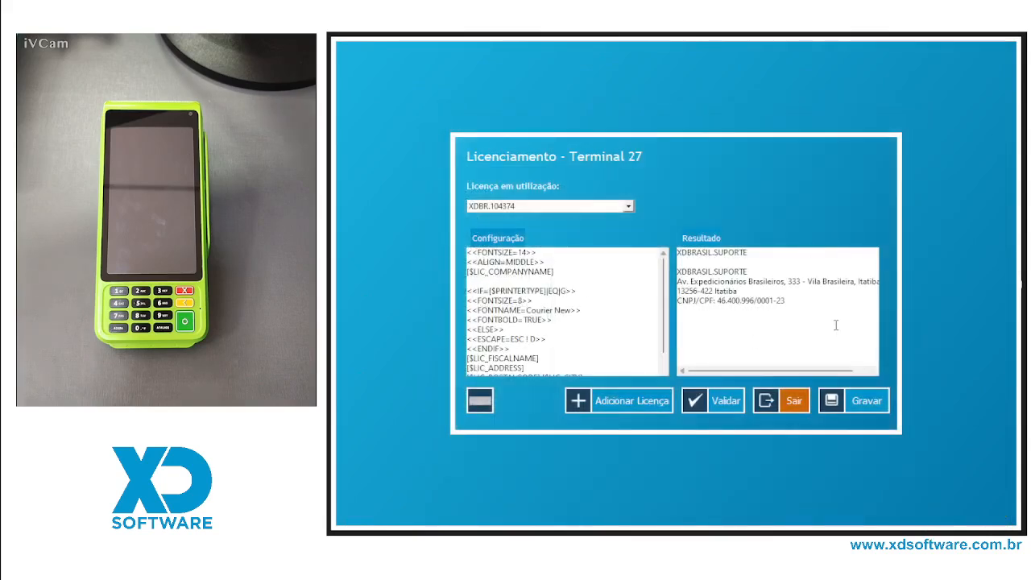
pyautogui.click(794, 401)
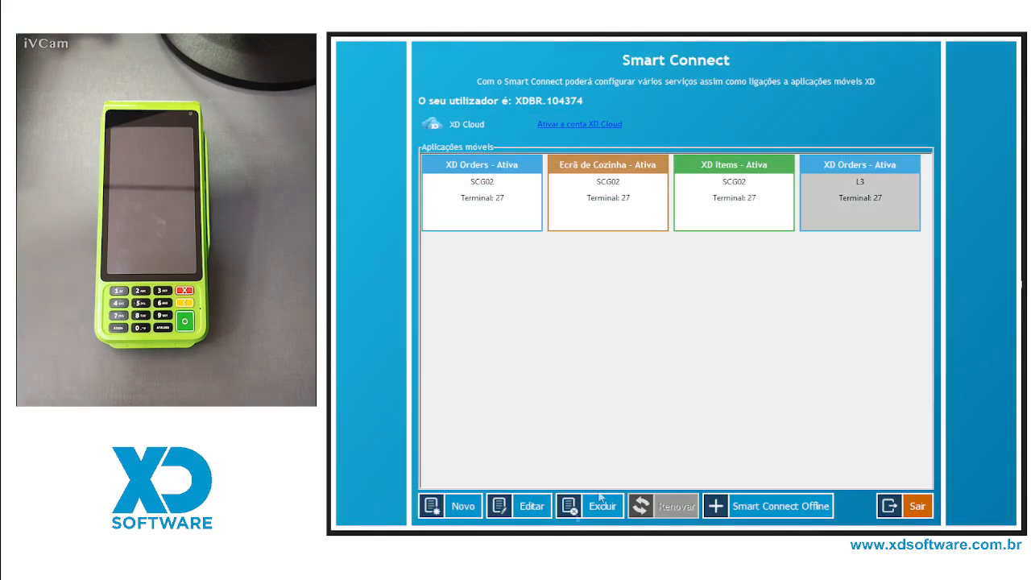
# - Open the L3 XD Orders connection in Smart Connect for editing
pyautogui.click(532, 517)
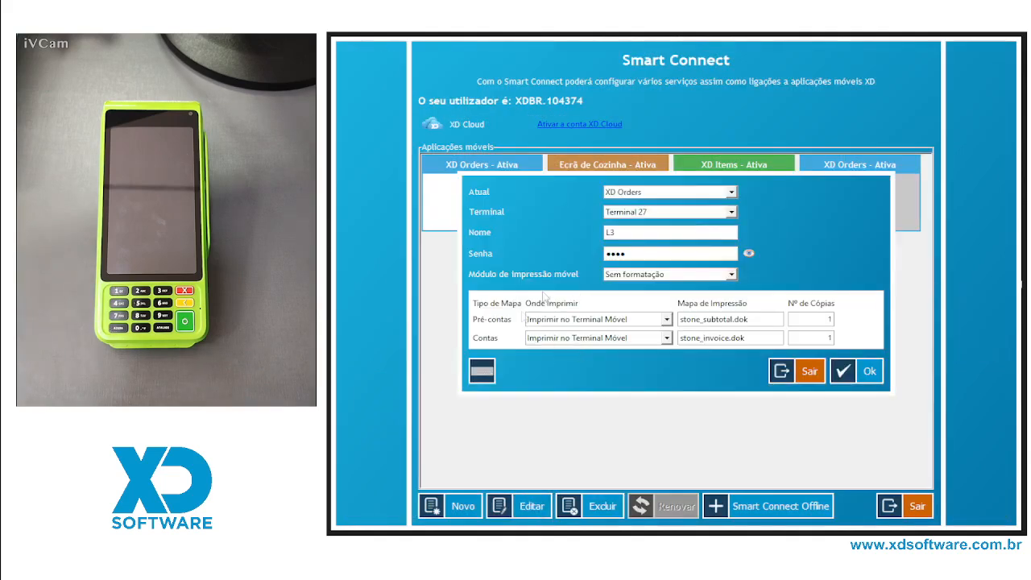